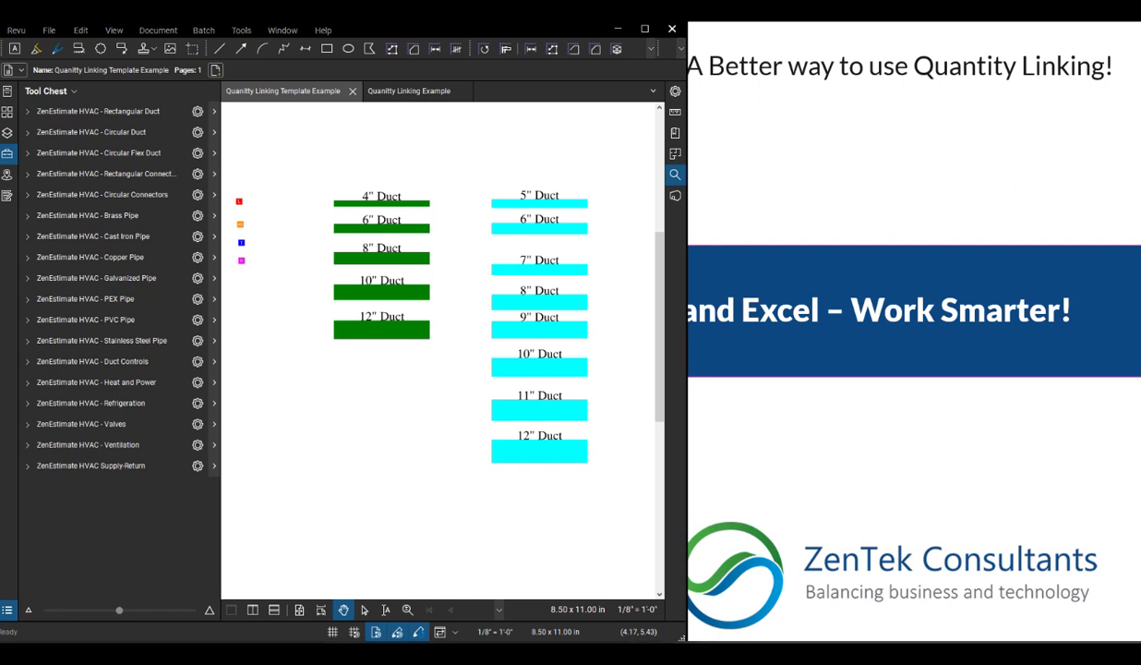
key(alt+Tab)
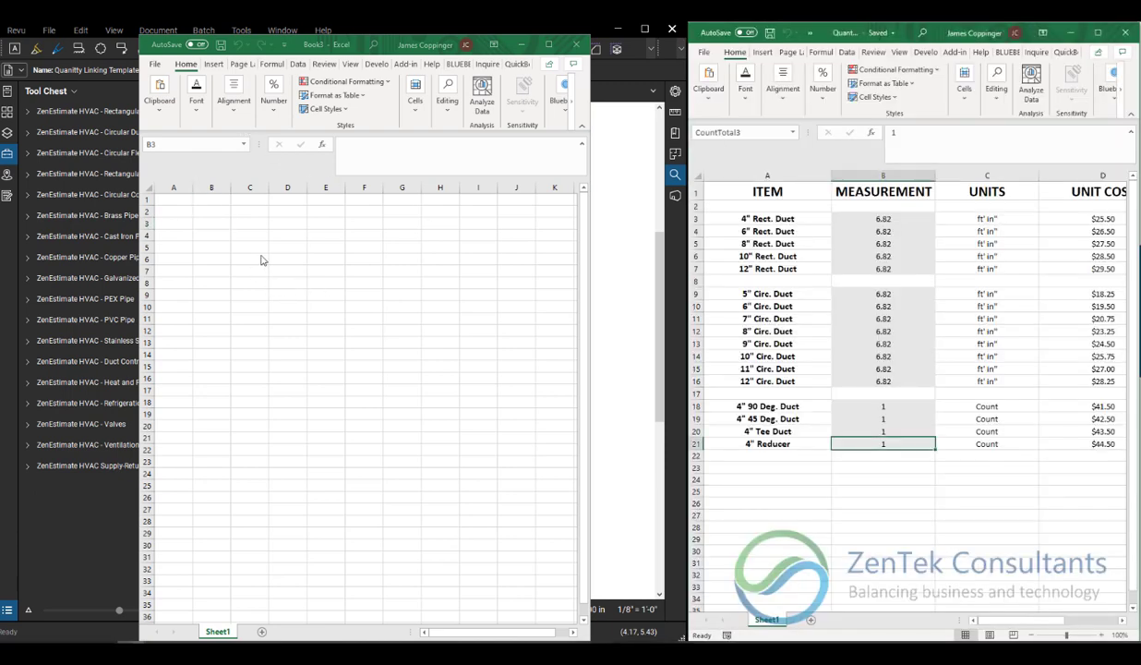
key(alt+Tab)
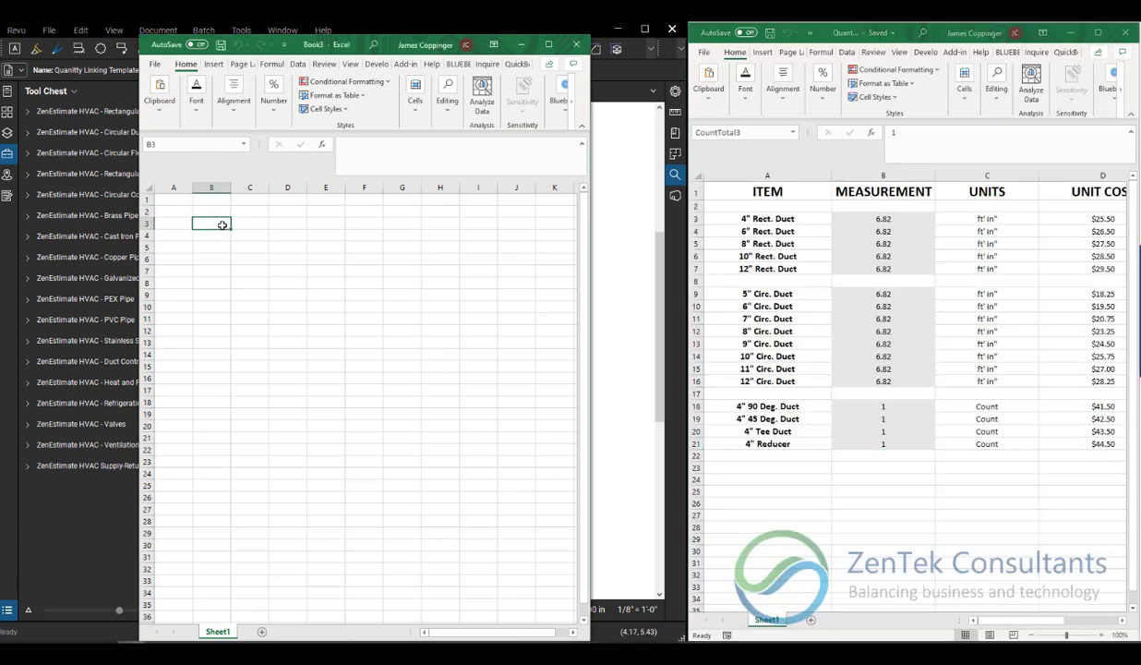
right_click(222, 224)
mouse_move(266, 236)
click(391, 235)
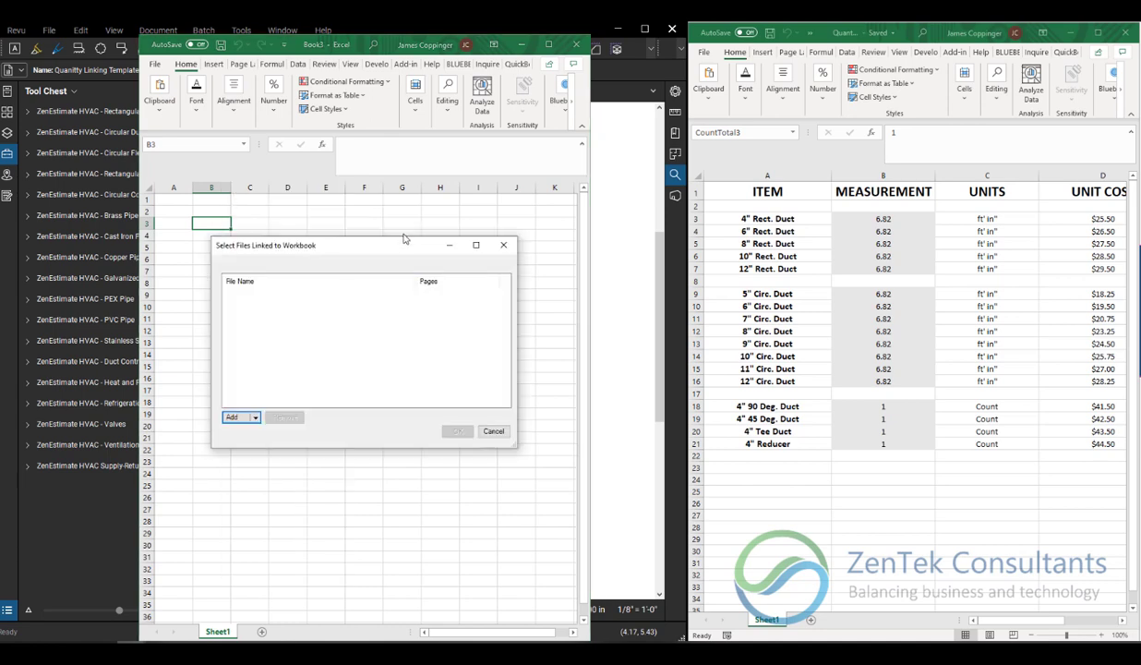
click(253, 417)
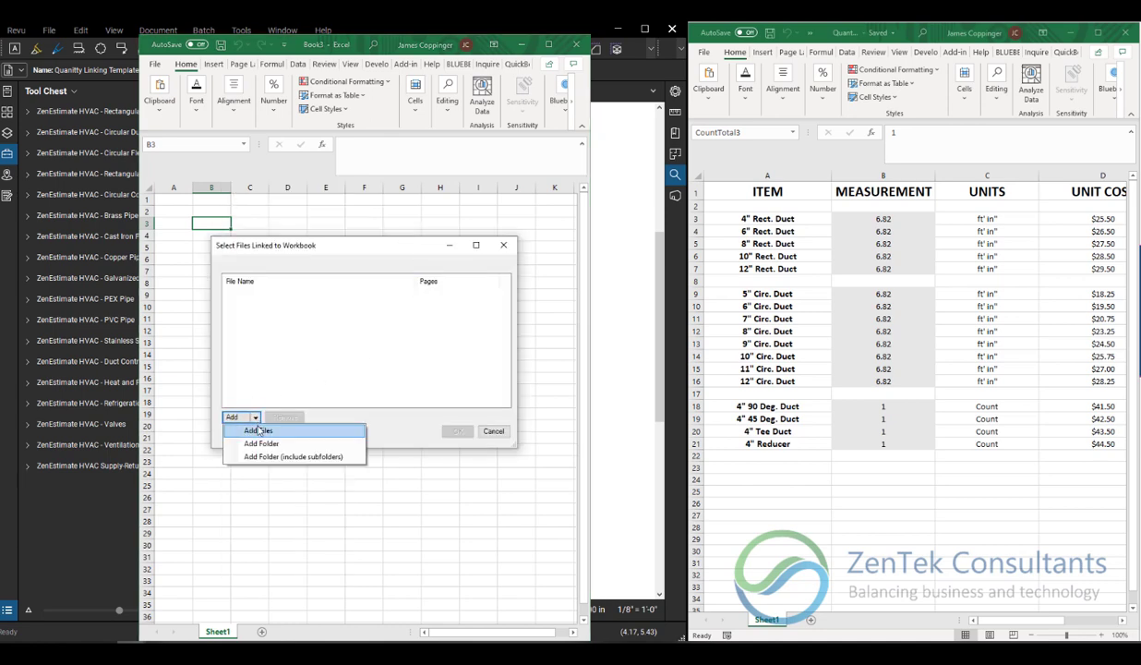
click(262, 429)
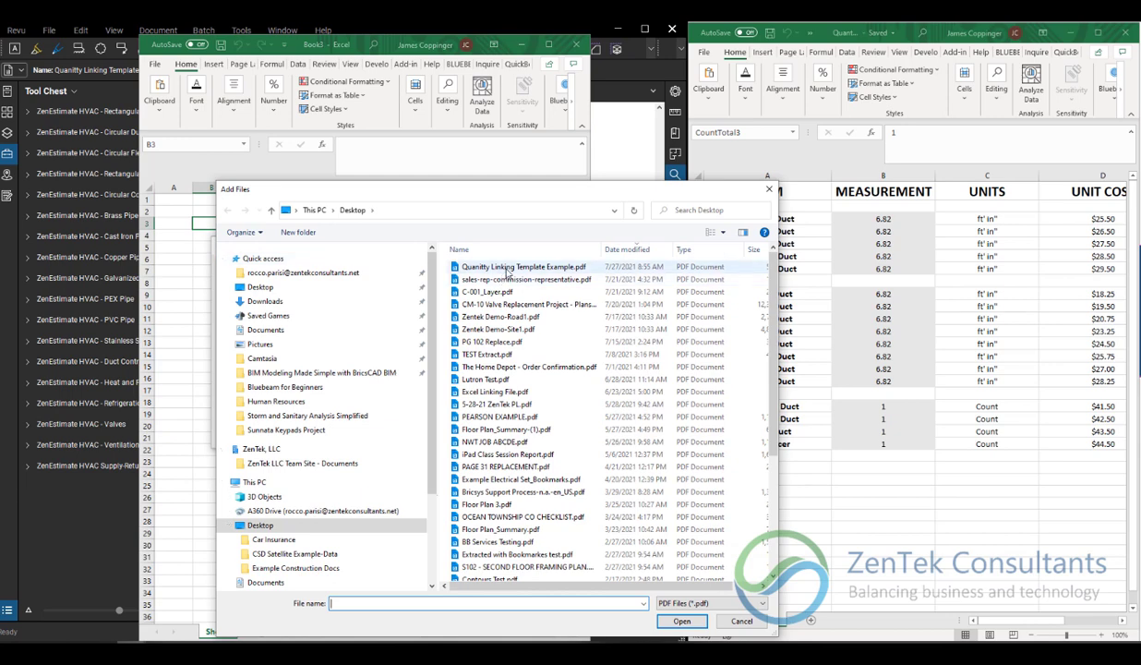
double_click(506, 268)
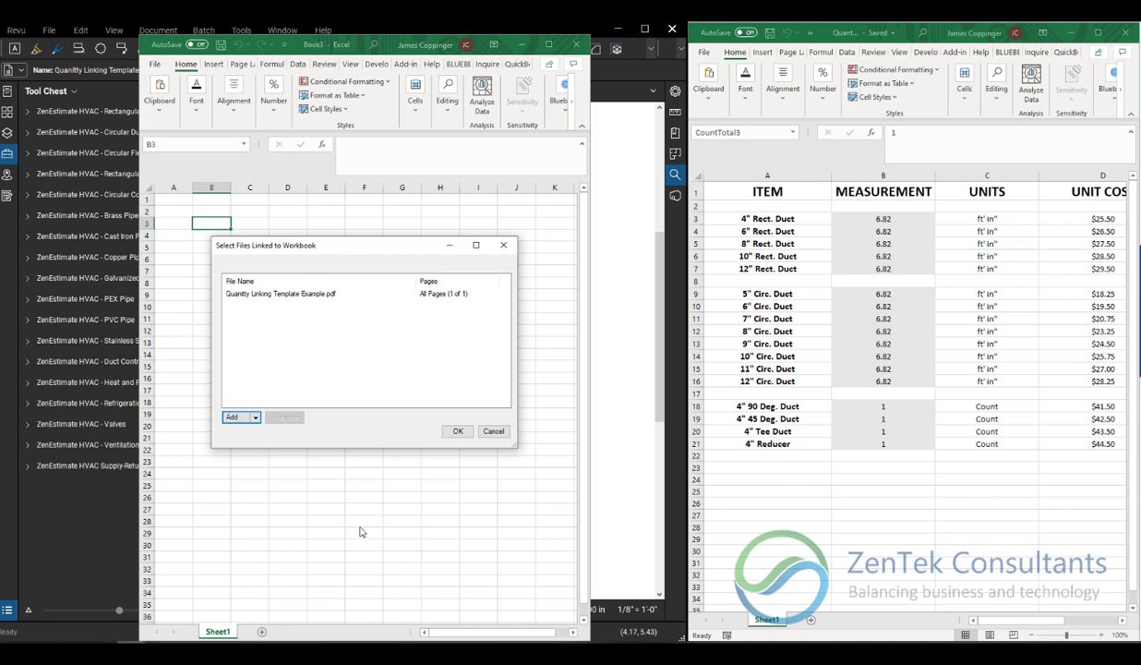
click(493, 430)
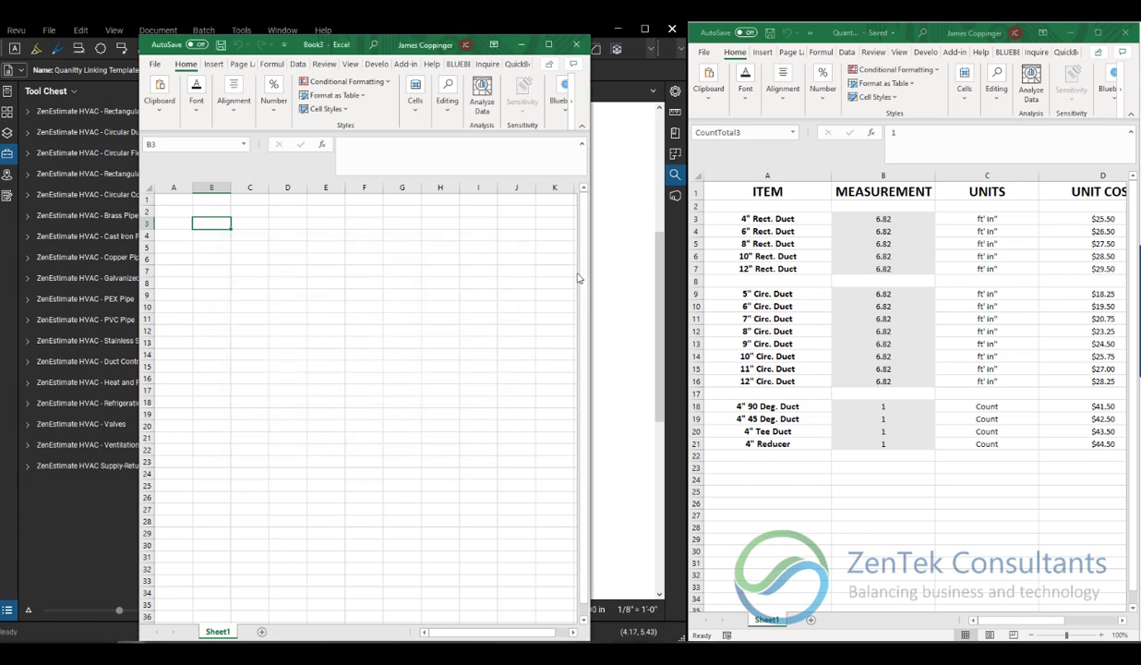
click(524, 44)
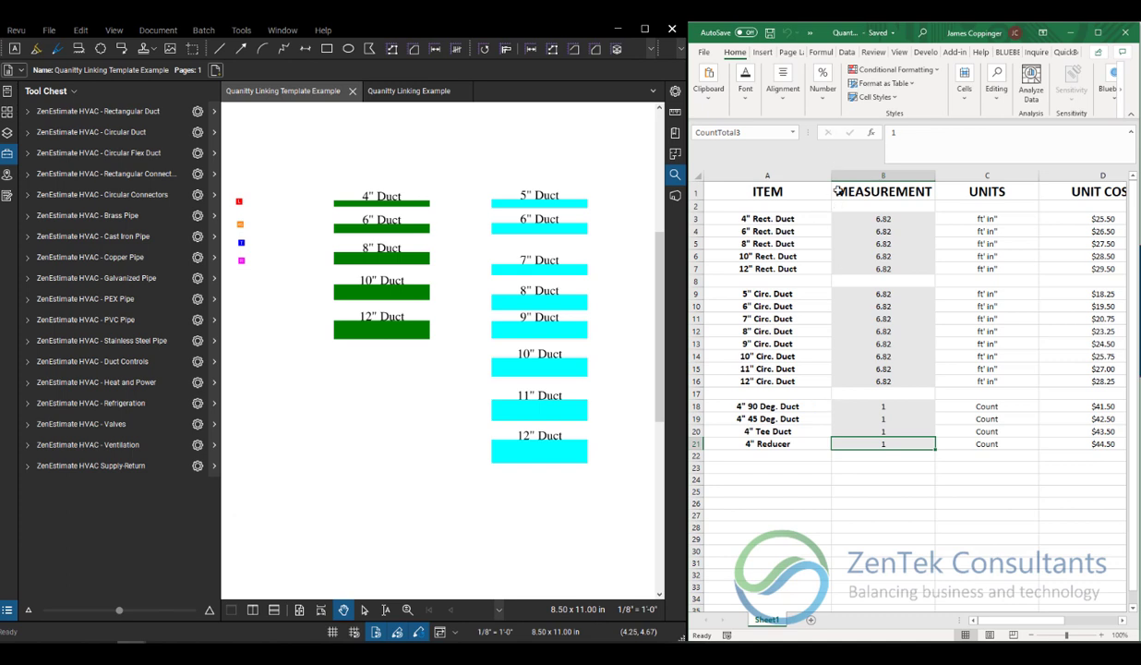
Narrow the workbook's ITEM column slightly and look over the tools in the ZenEstimate HVAC - Rectangular Duct set.
drag(831, 176, 822, 175)
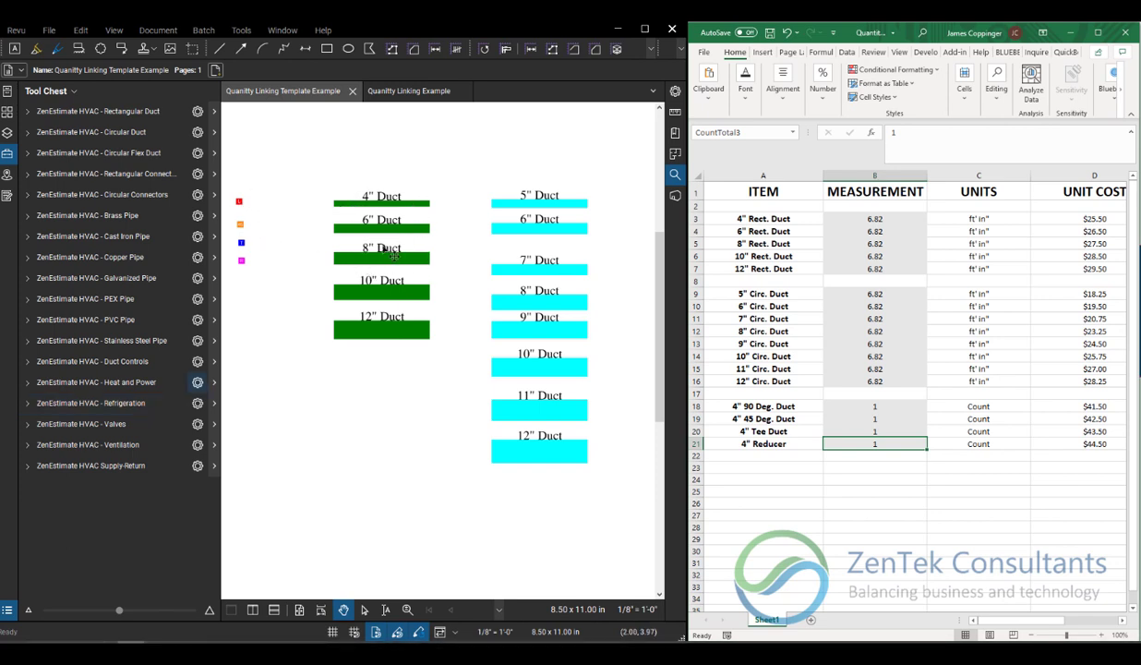
click(28, 111)
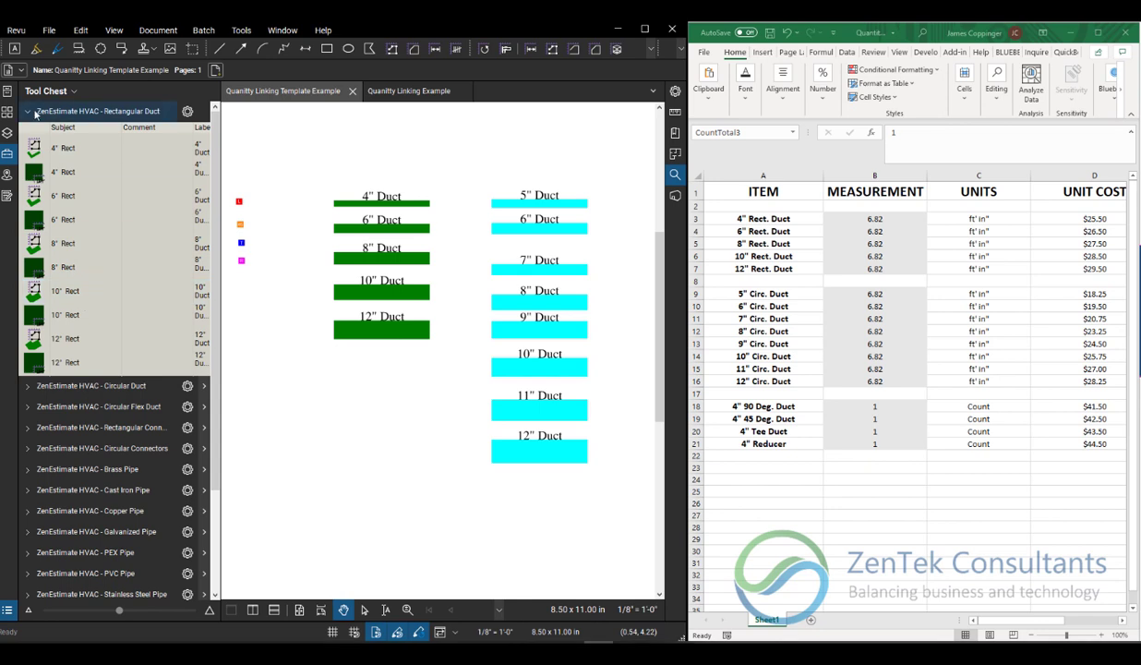
click(46, 112)
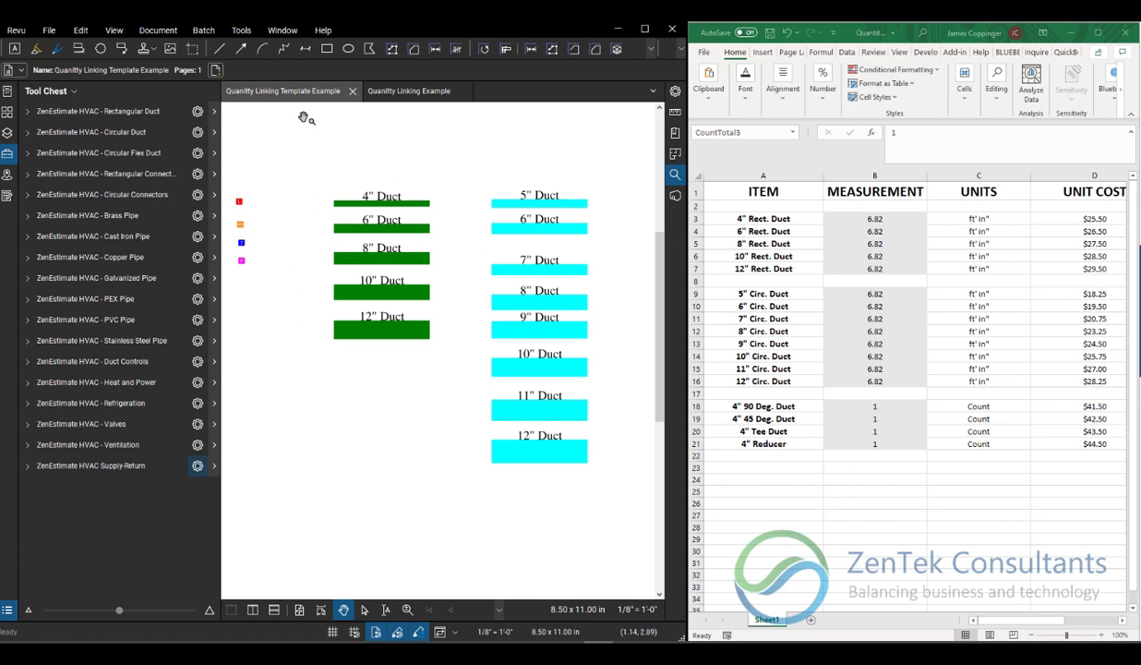
Review the list of source files for the template workbook's quantity links and accept it.
click(856, 467)
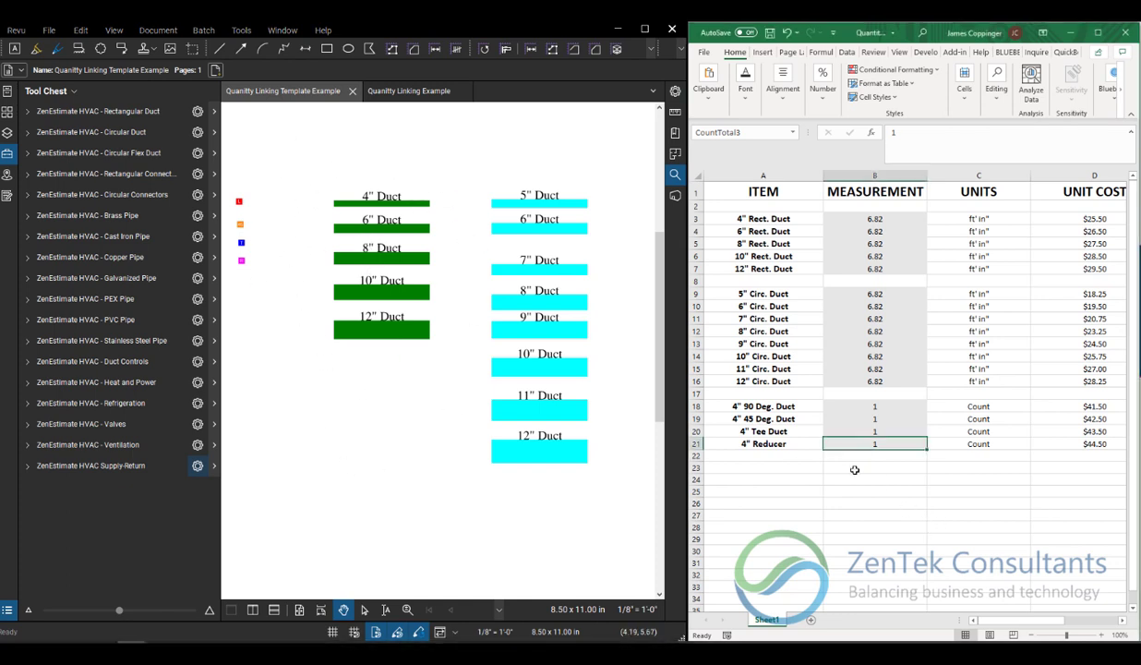
right_click(873, 467)
mouse_move(914, 121)
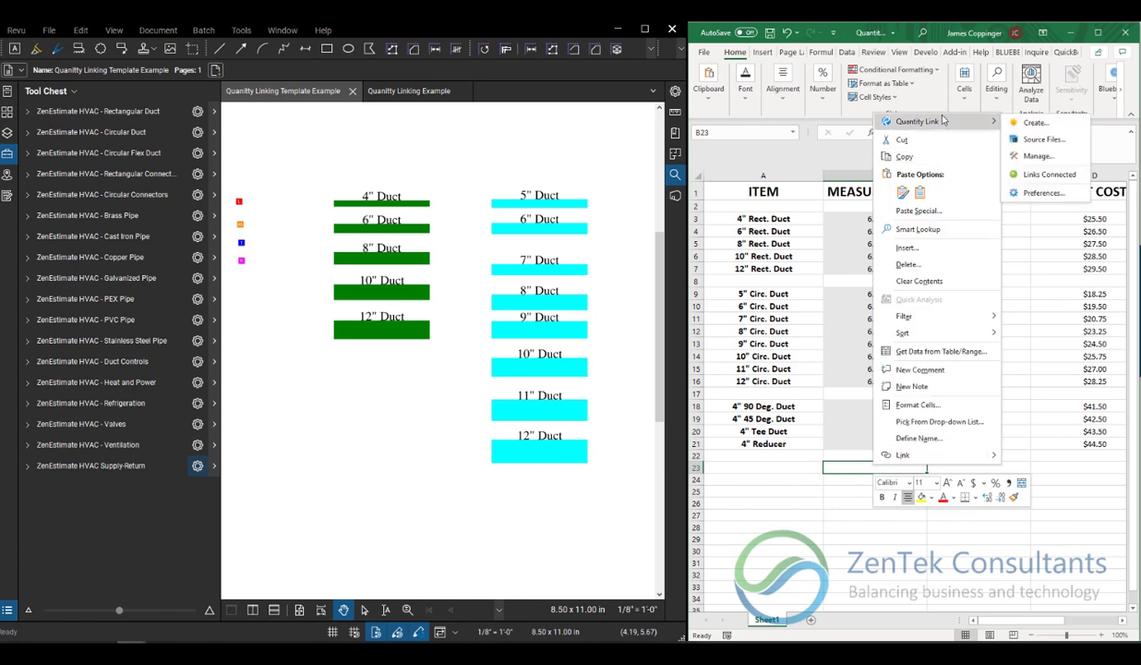
click(1036, 140)
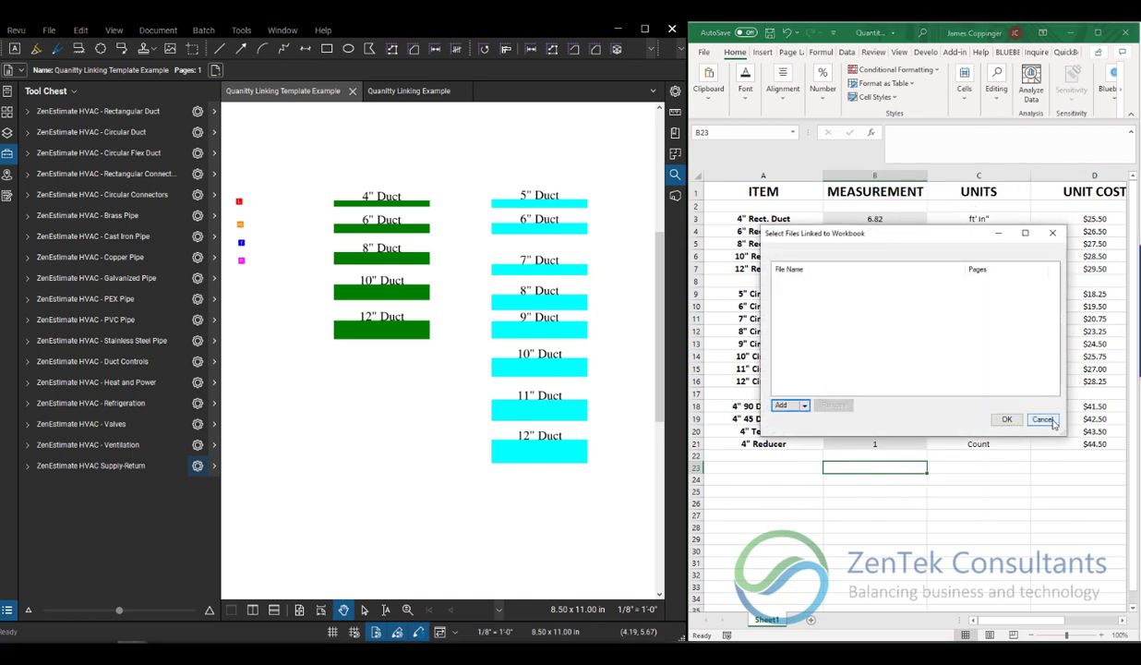
click(1006, 418)
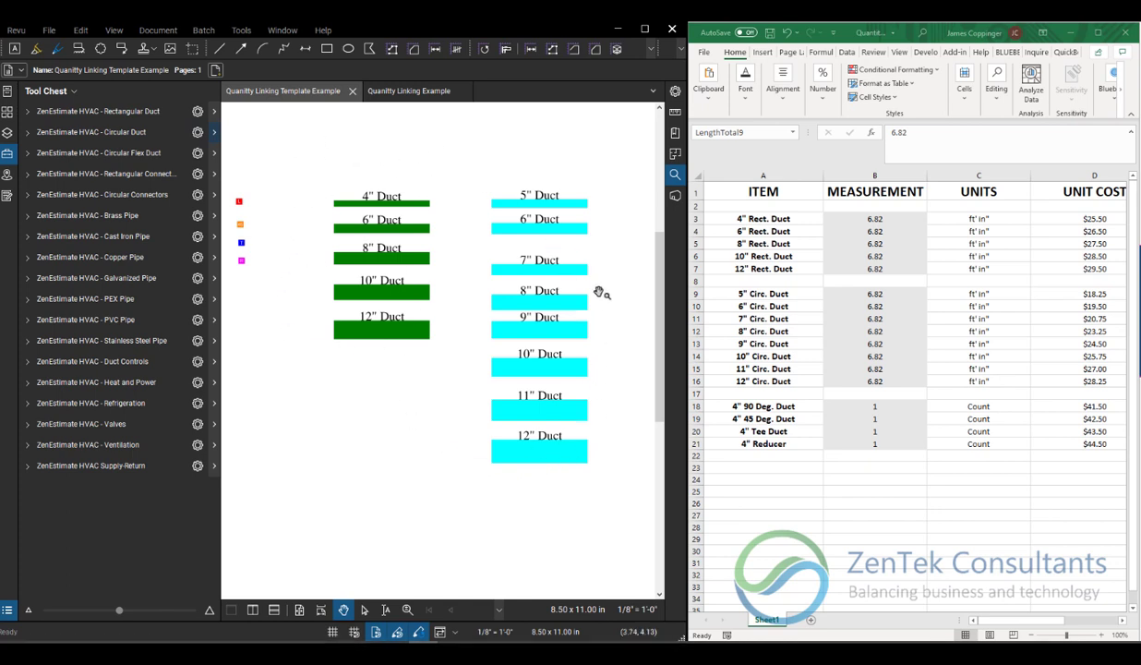
Bring up the Quanitty Linking Example floor plan and save the template workbook on the Desktop as Quantity Linking Example.xlsx, replacing the existing file.
click(406, 92)
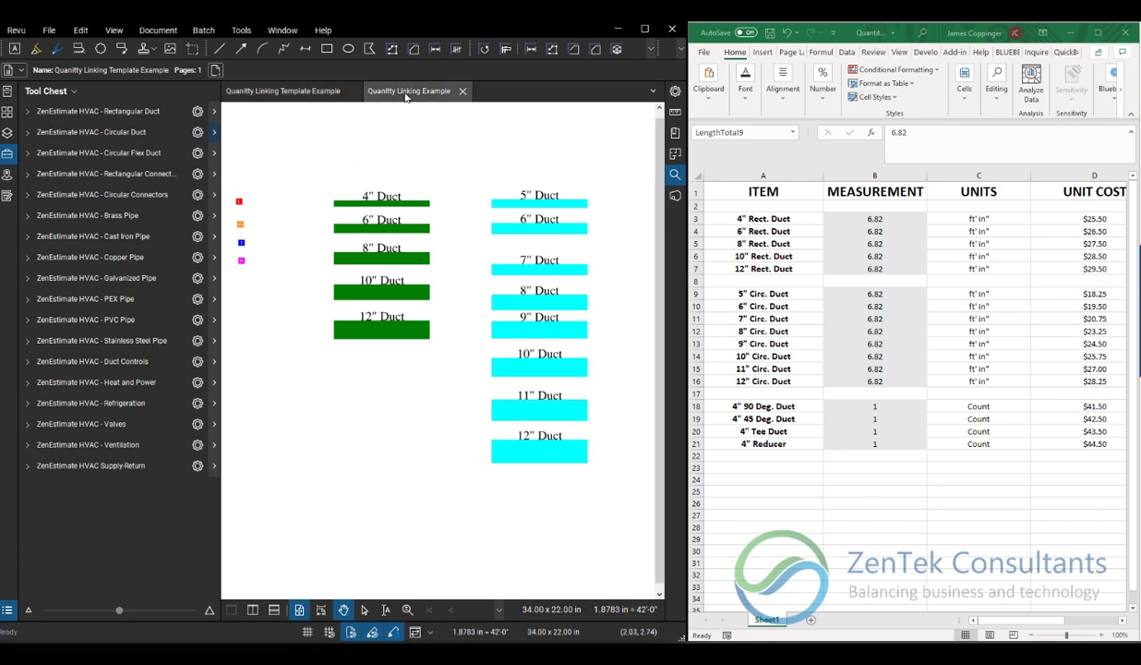
drag(474, 293, 389, 322)
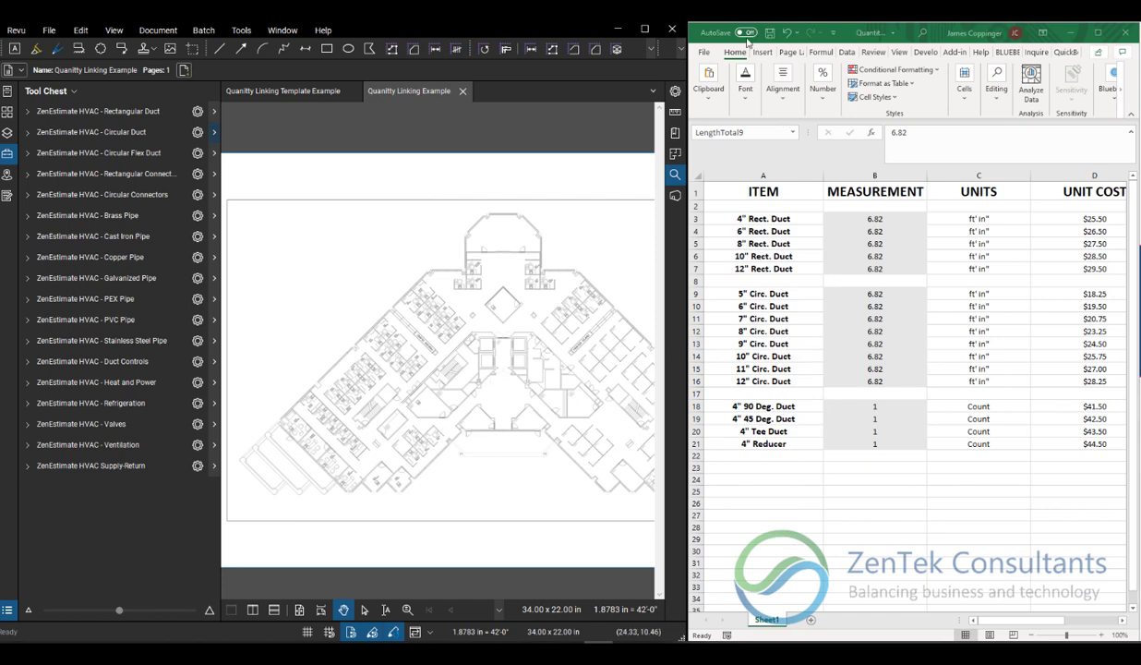
click(706, 58)
click(704, 52)
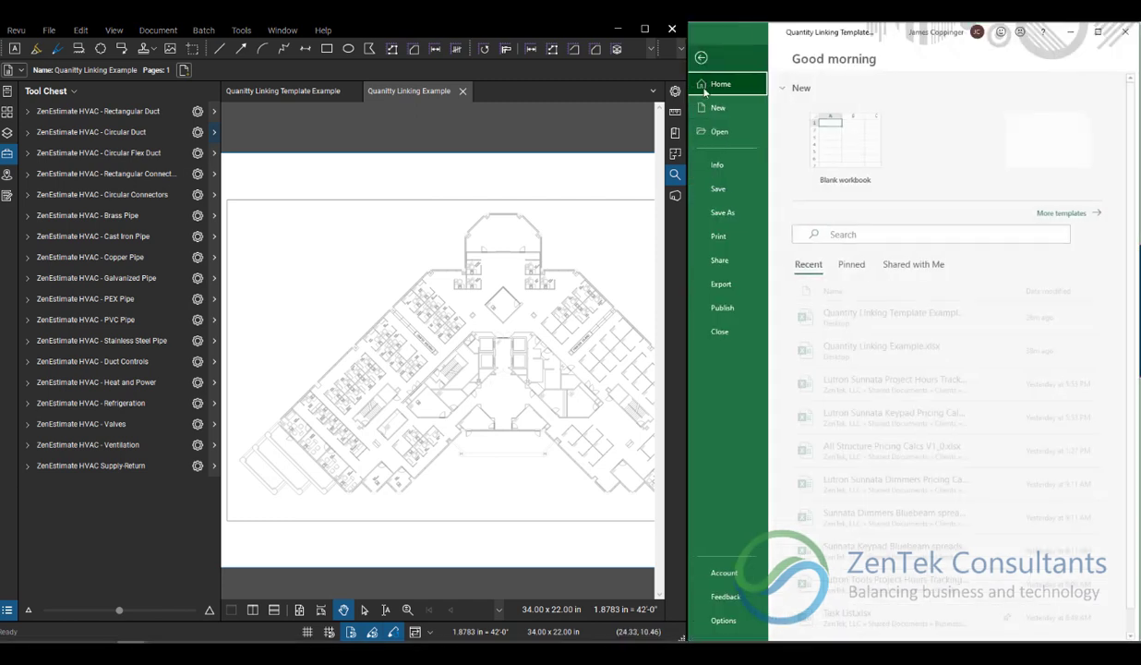
click(726, 212)
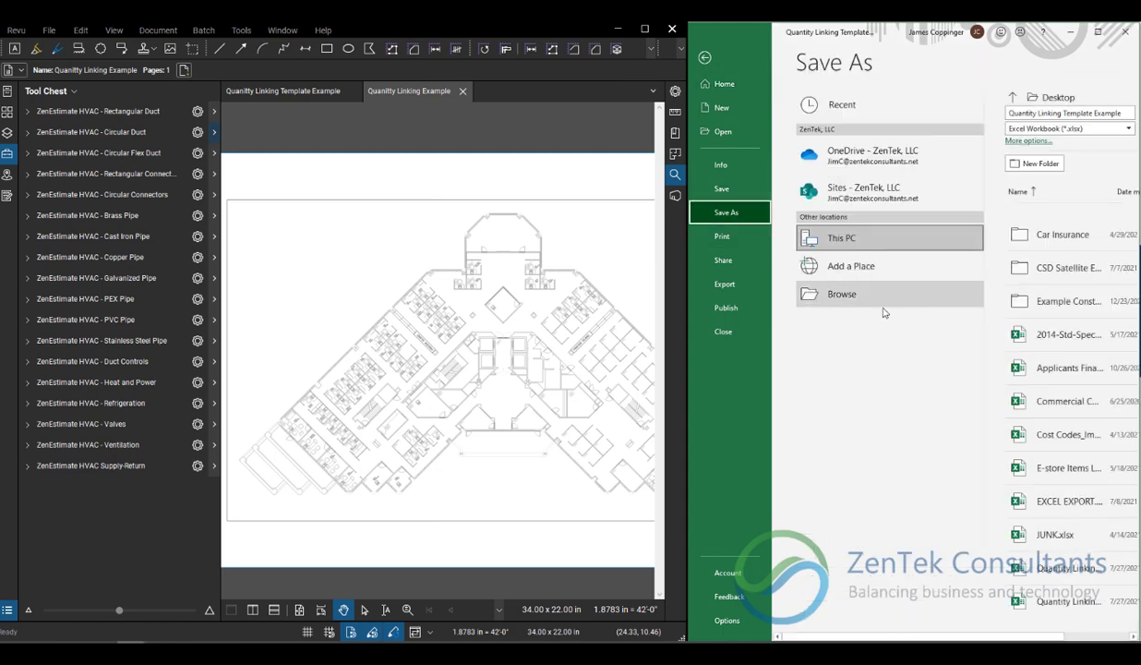
click(854, 295)
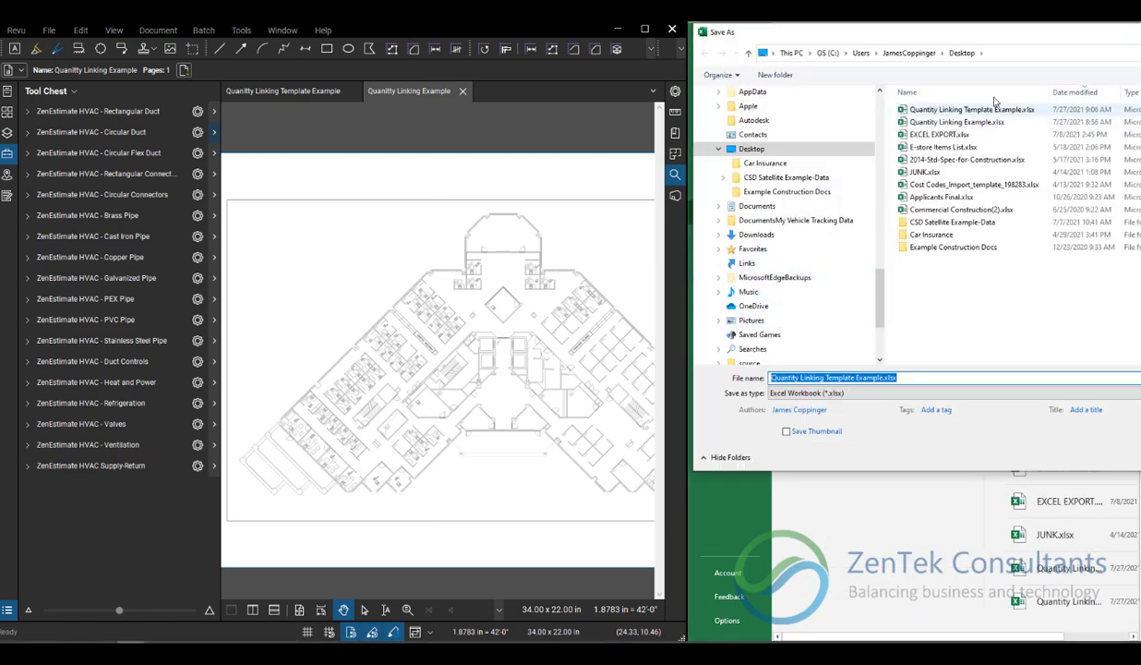
click(979, 122)
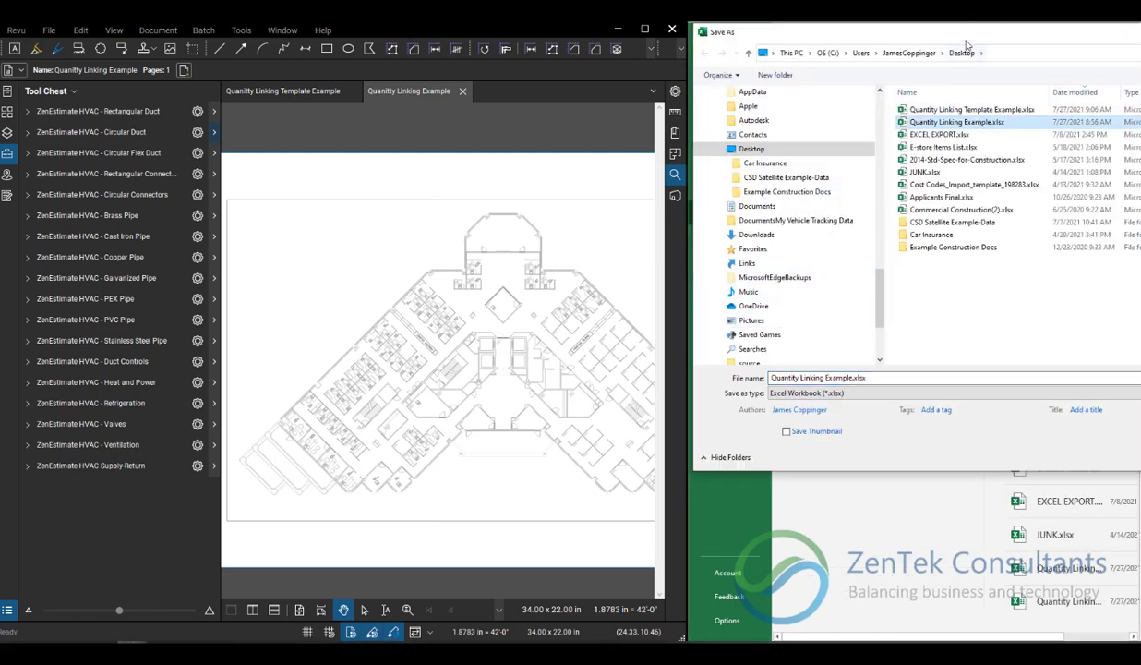
drag(966, 44, 691, 82)
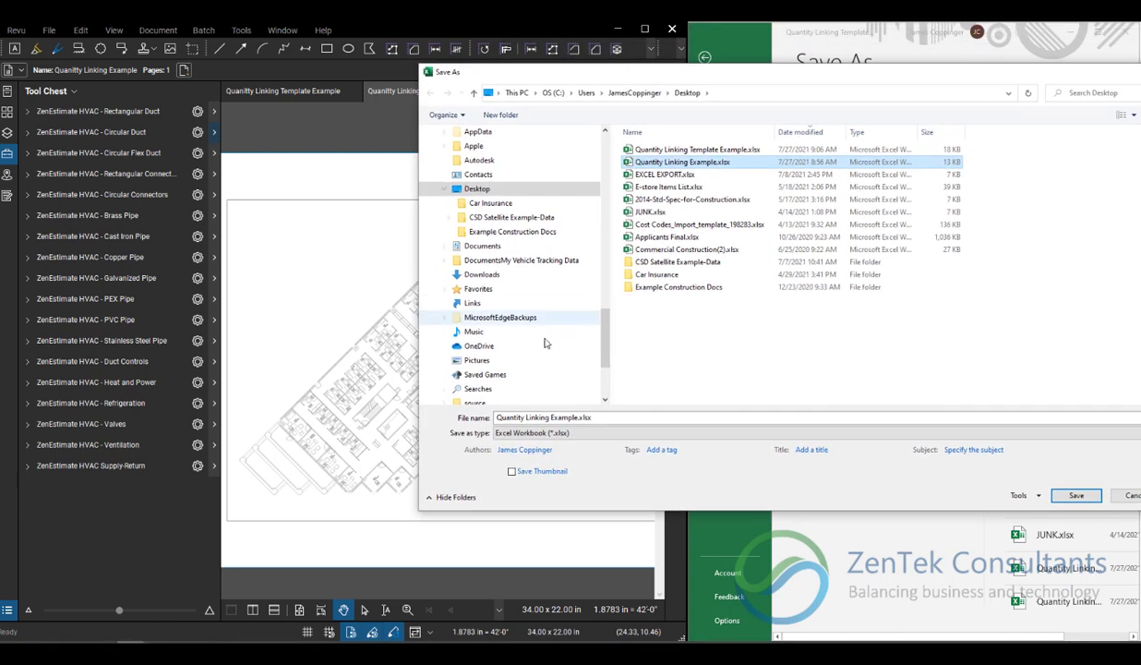
click(1076, 495)
click(607, 336)
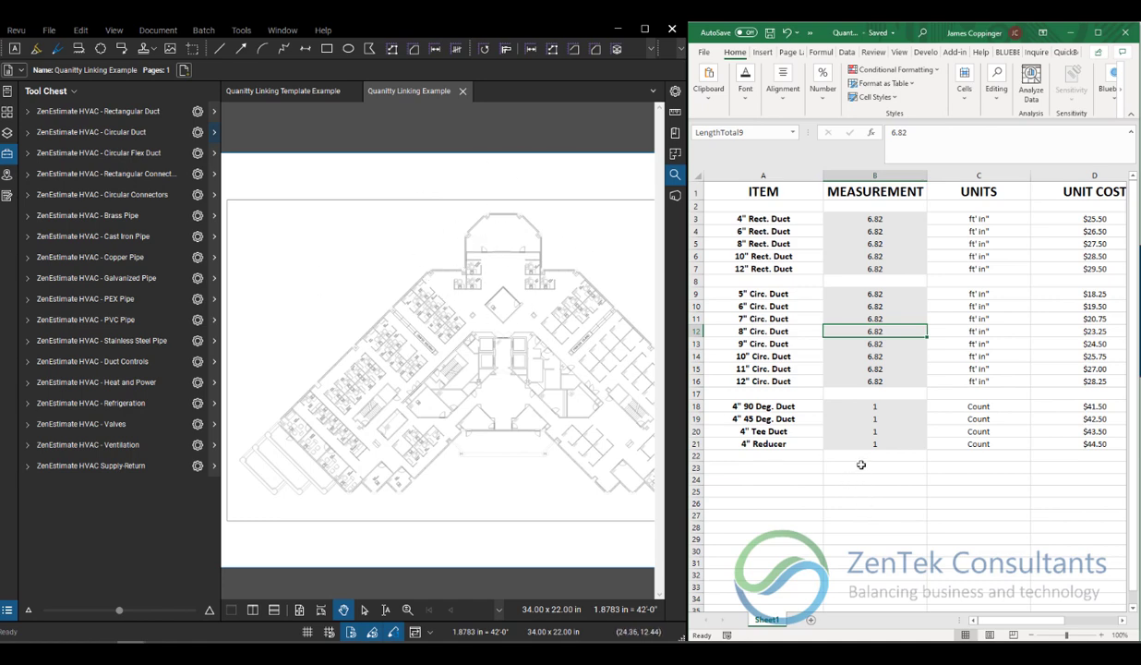
Add Quanitty Linking Example.pdf from the Desktop as the source file for the workbook's quantity links.
right_click(861, 465)
mouse_move(891, 128)
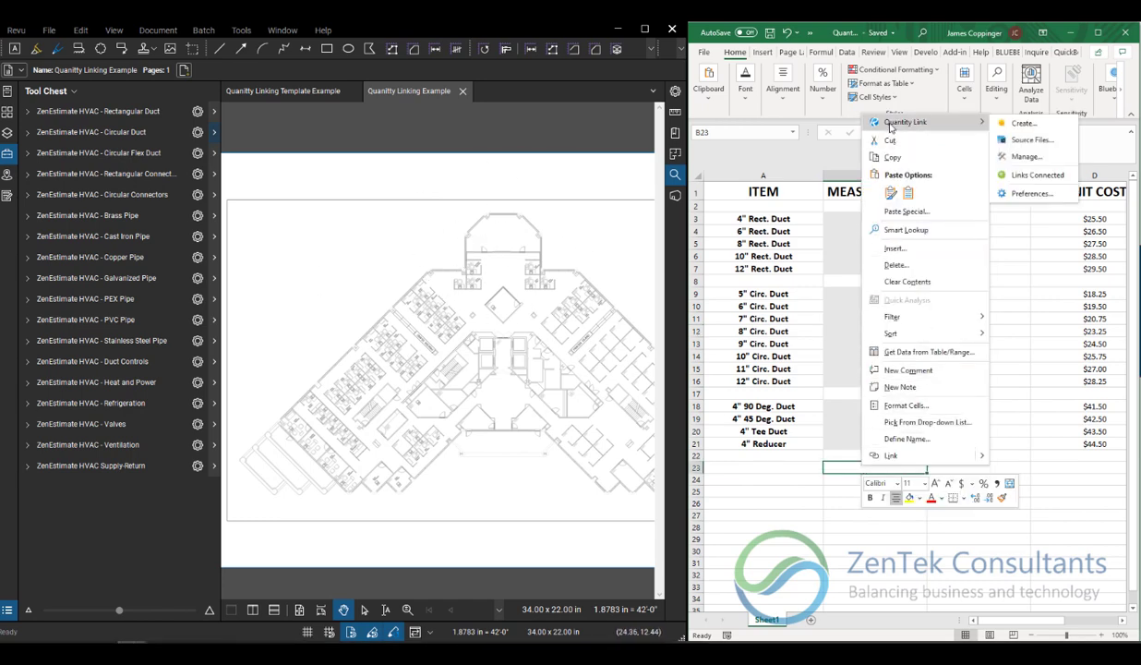
click(1020, 142)
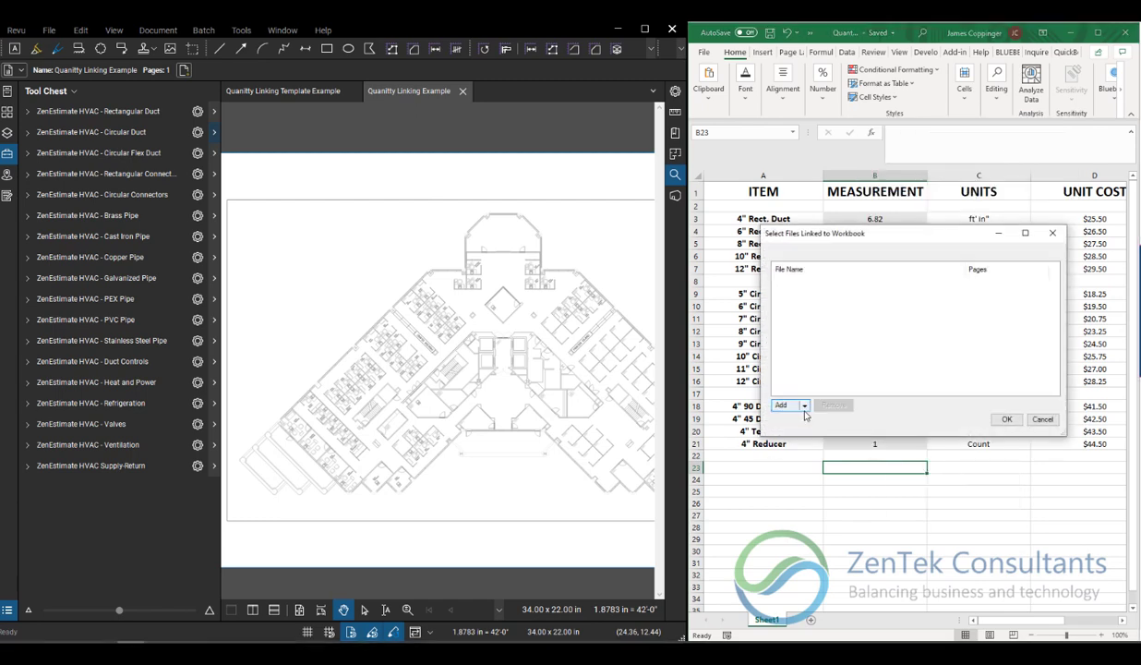
click(785, 405)
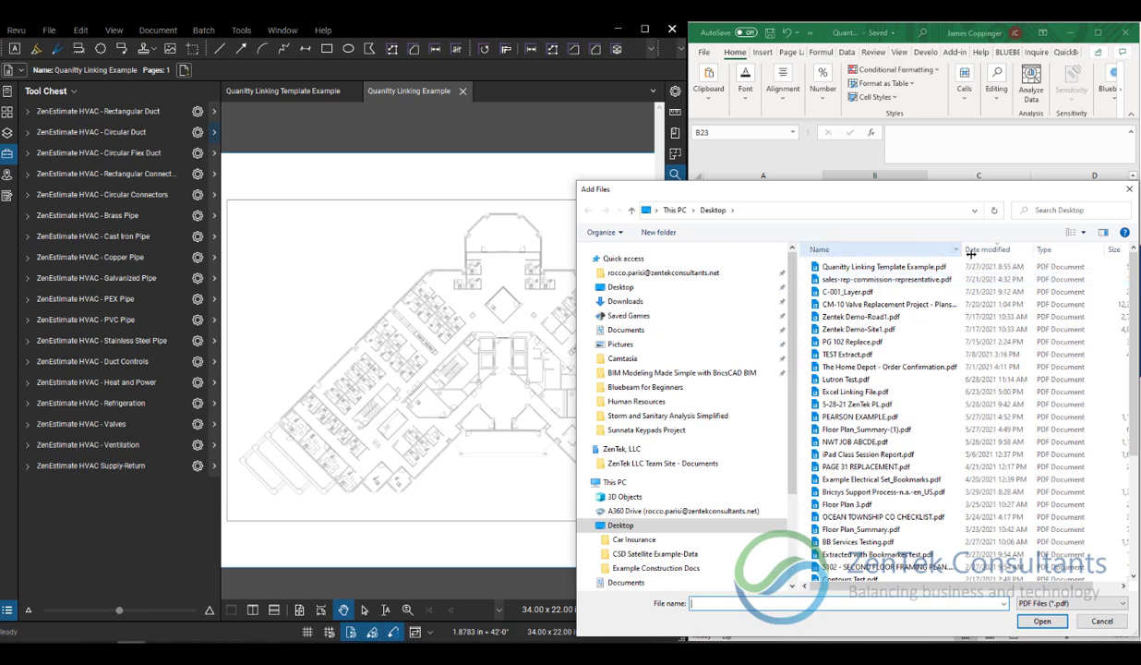
click(1006, 251)
click(1006, 250)
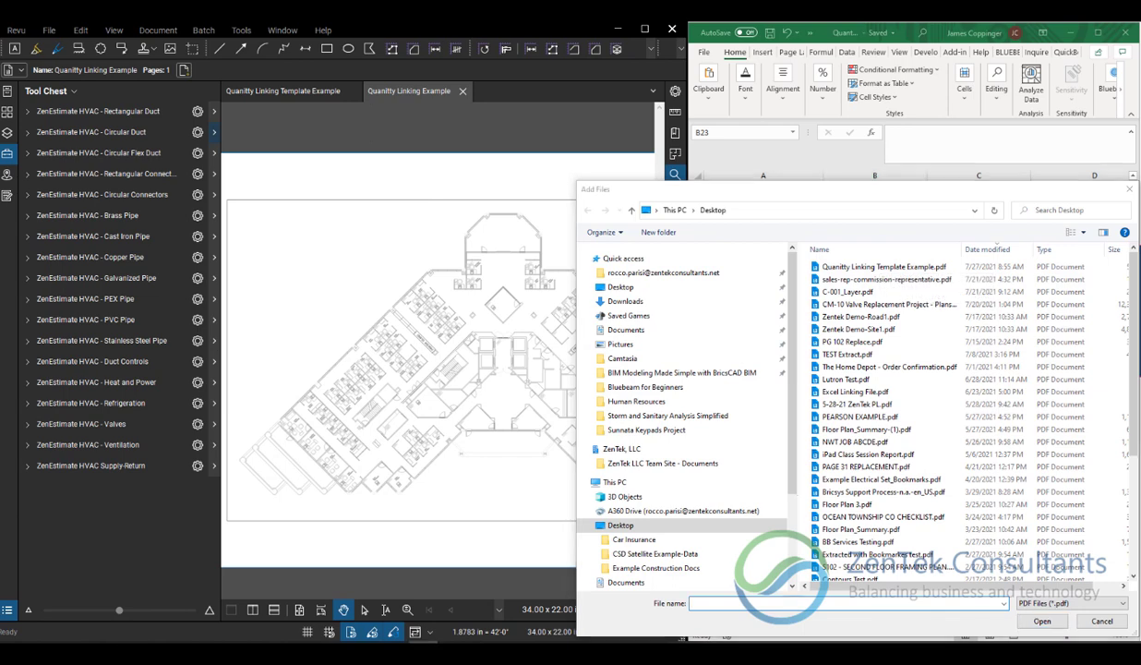
click(831, 250)
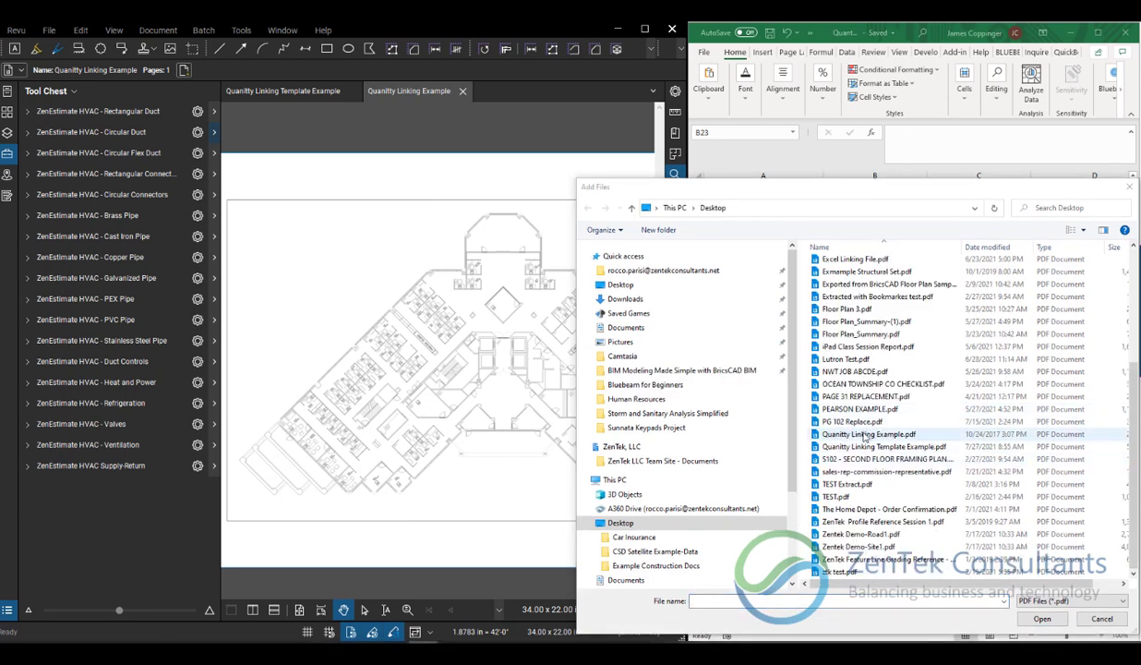
click(865, 436)
click(1026, 616)
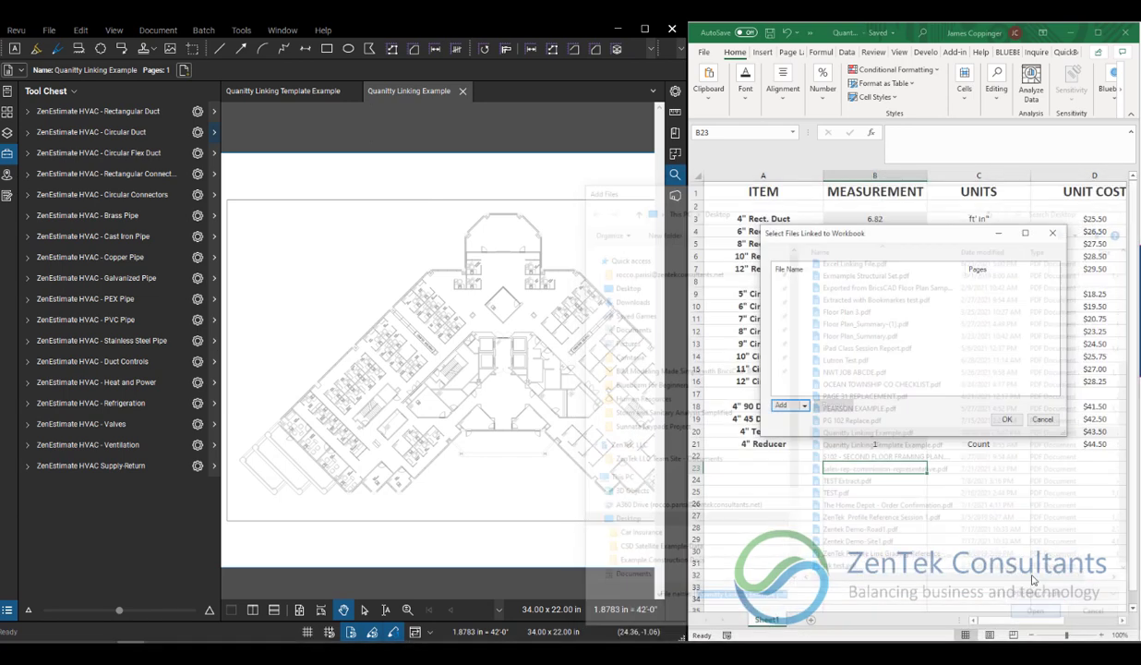
click(1010, 420)
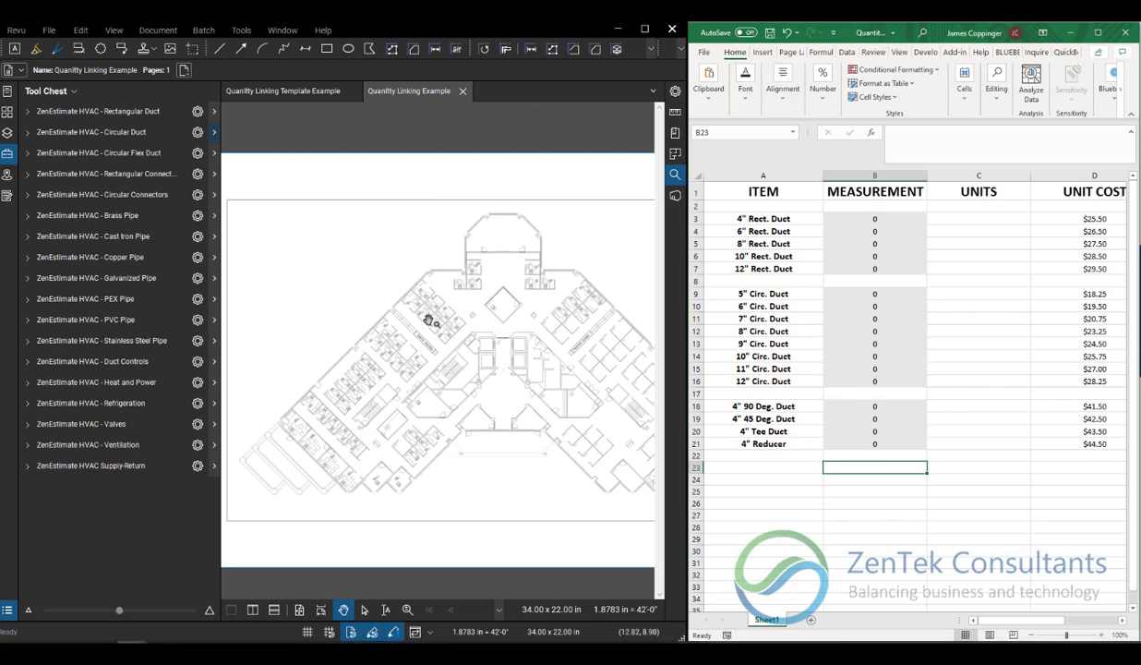
Draw a single-segment 4" Rect duct polylength about 134 feet long across the upper-left wing of the floor plan.
click(50, 112)
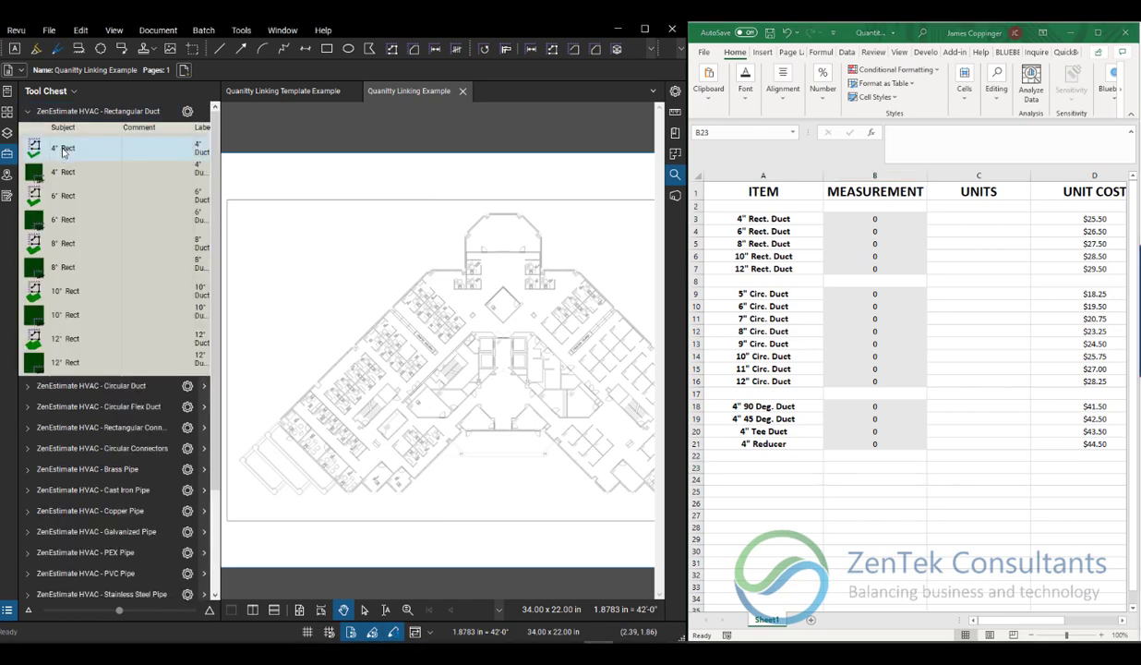
click(63, 151)
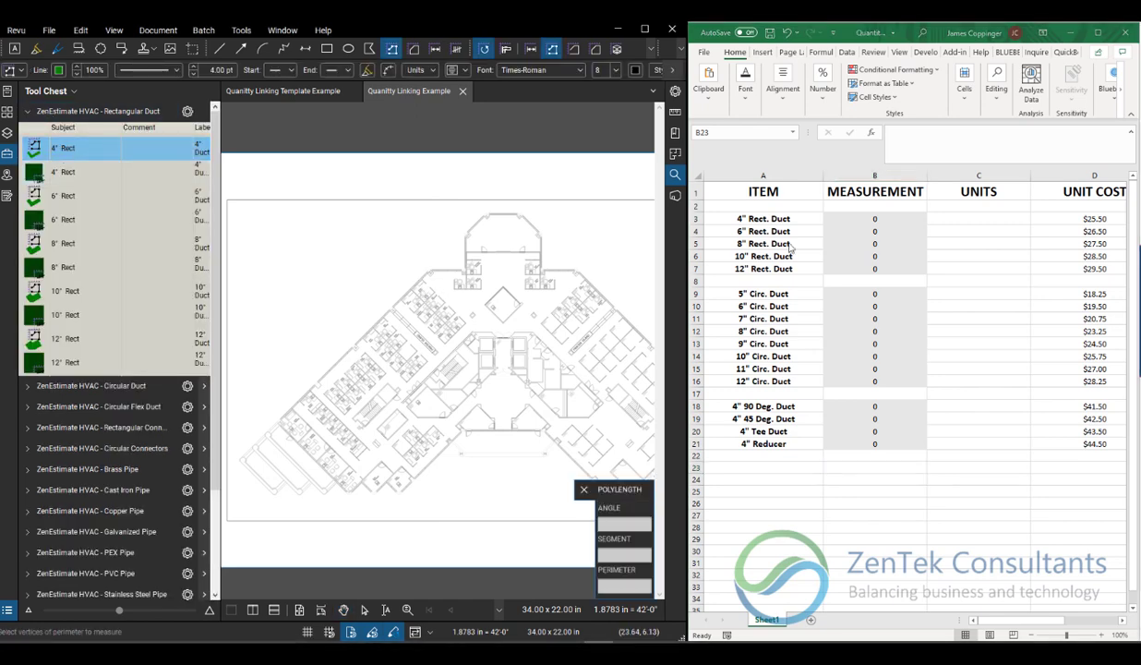
scroll(389, 286, up, 5)
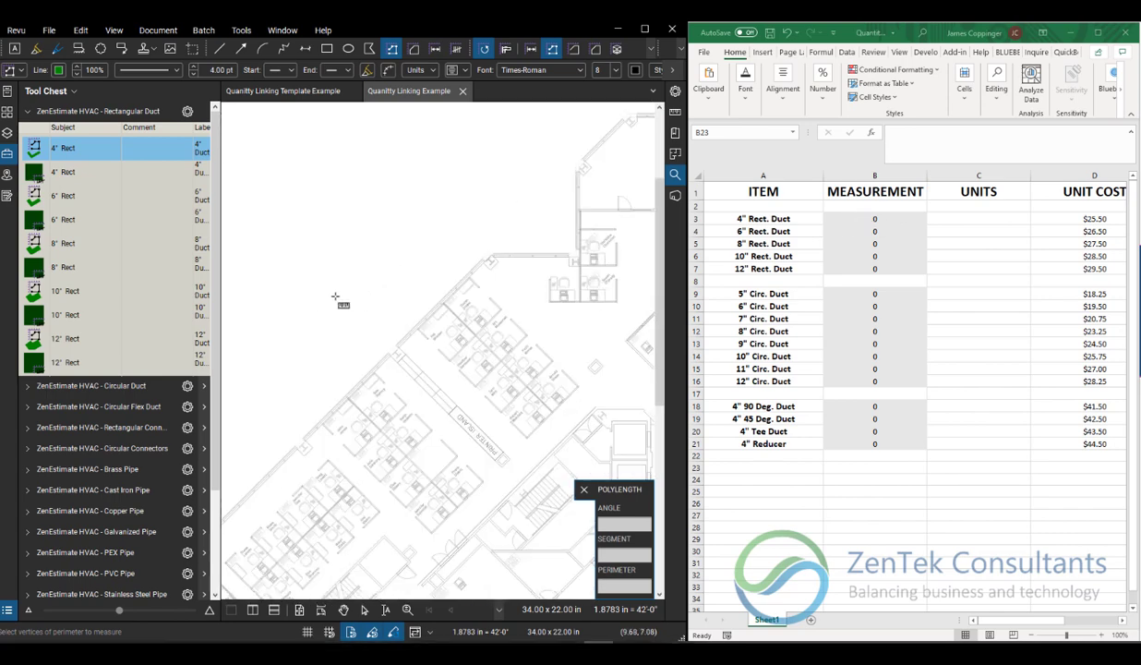
click(298, 293)
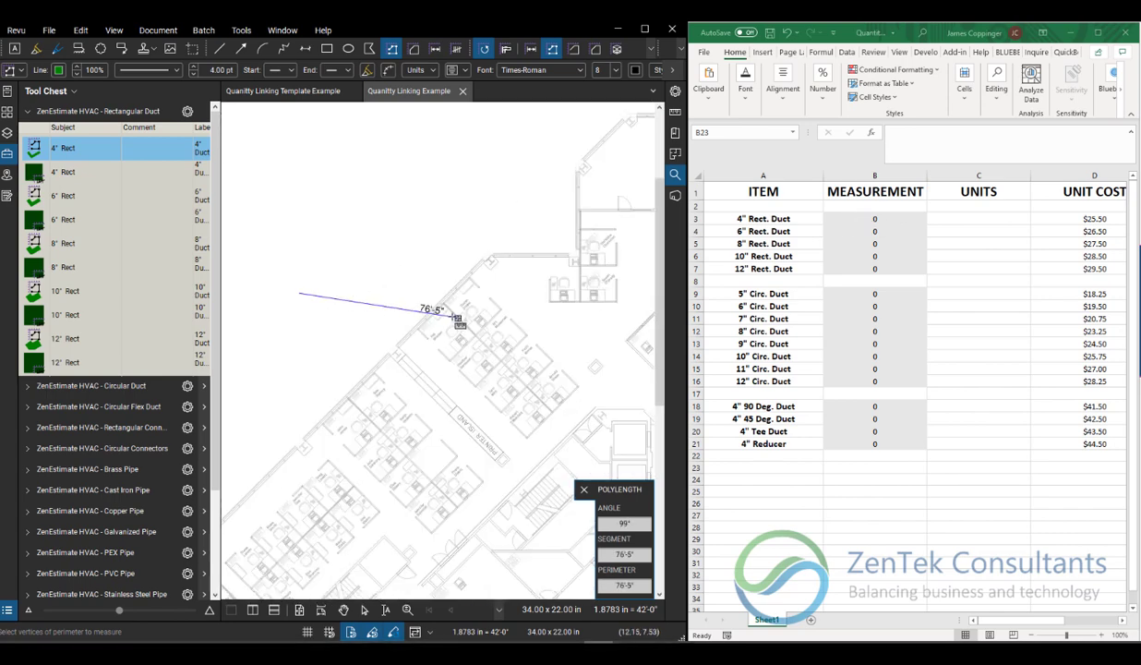
double_click(574, 346)
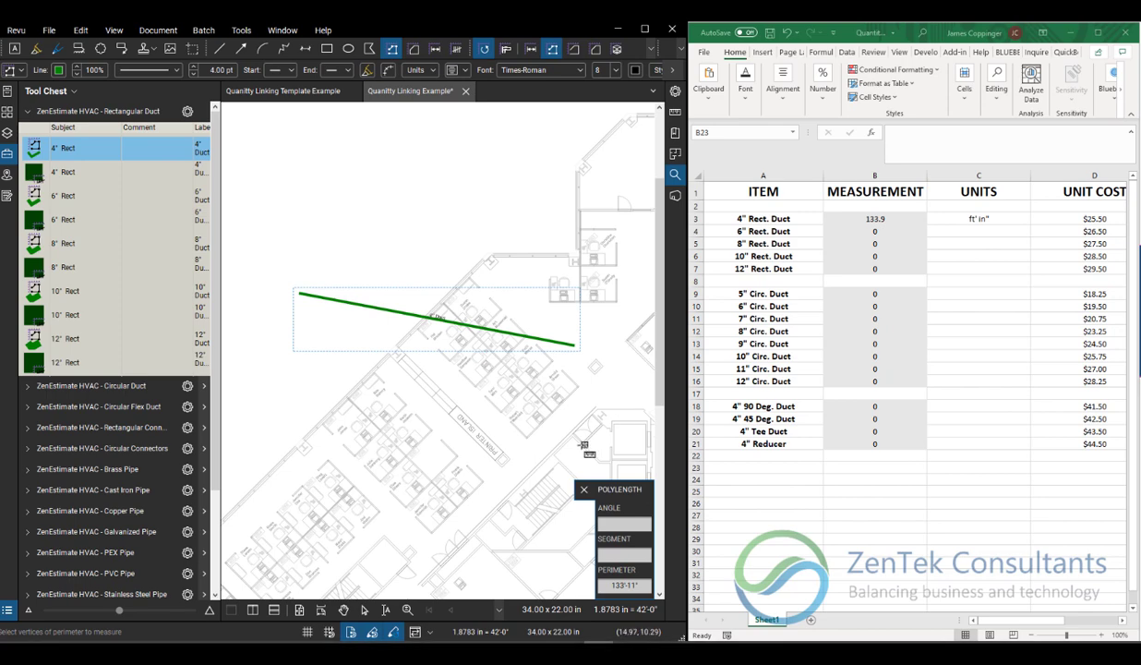
Draw a two-segment 6" Rect duct polylength about 123 feet long below the 4" duct, ending near the stairwell.
click(90, 204)
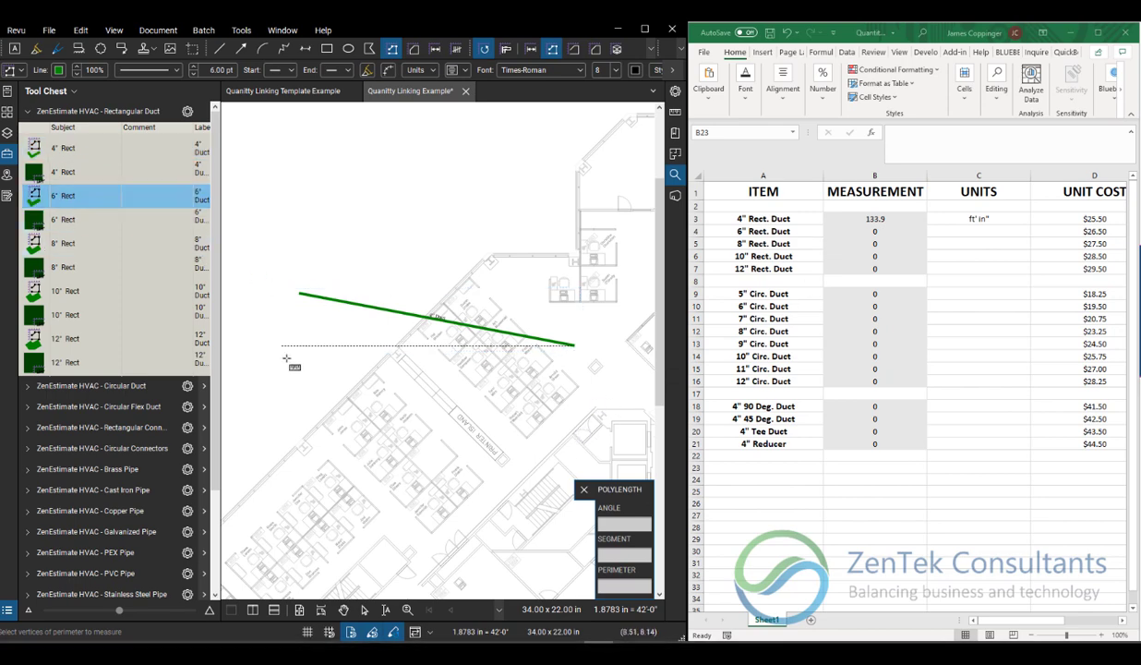
click(299, 418)
click(436, 400)
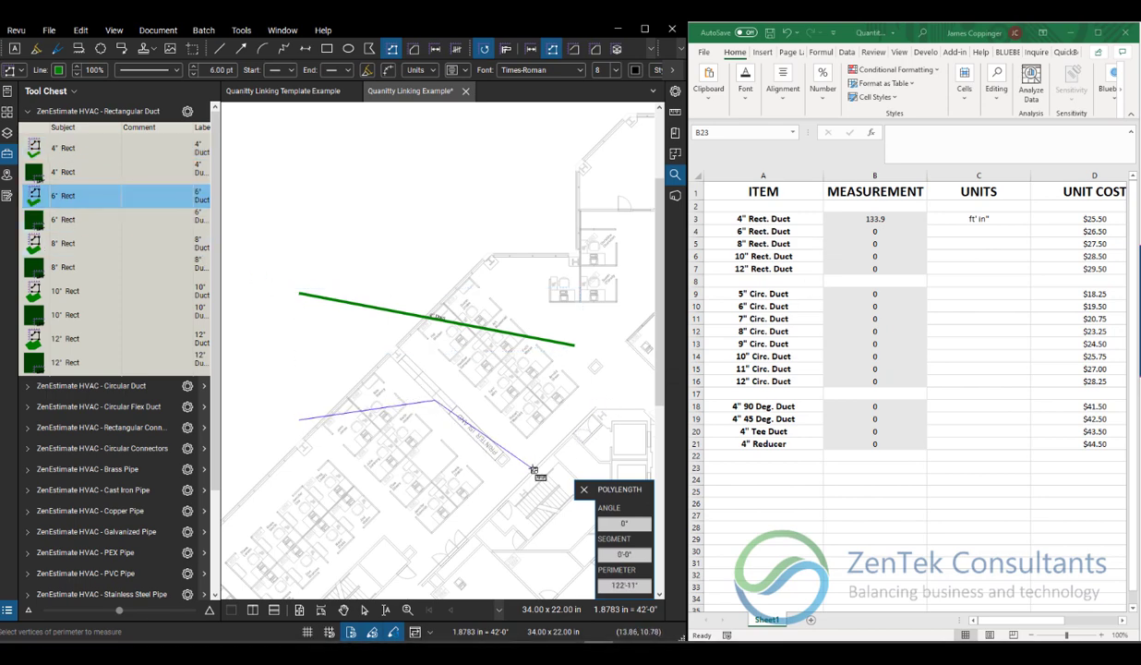
double_click(533, 468)
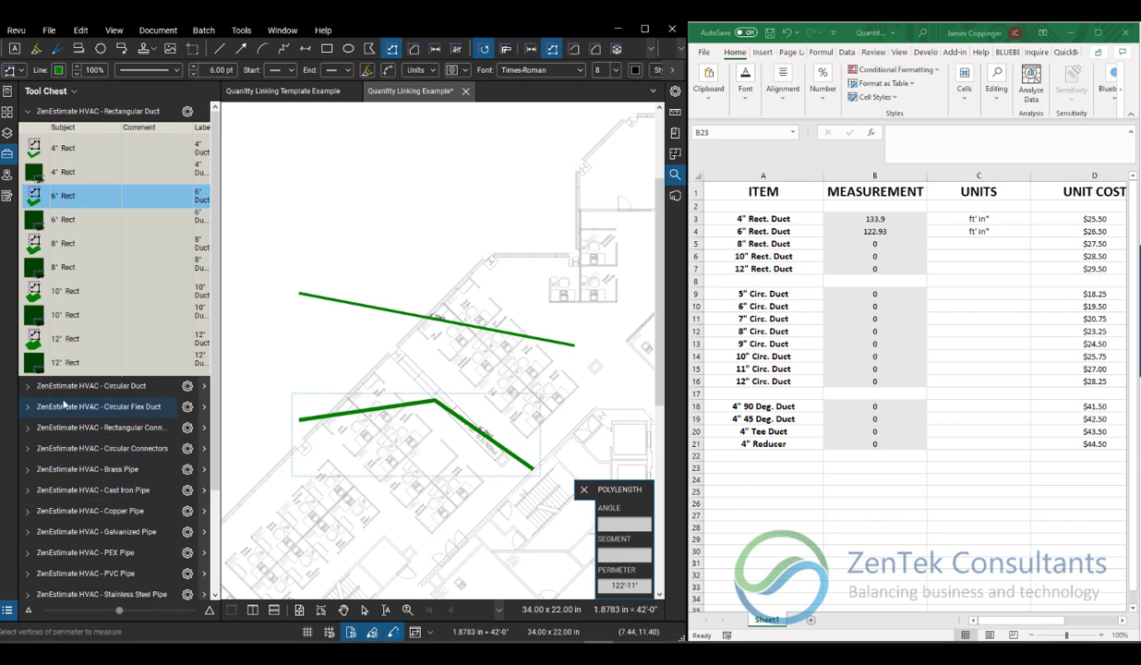
Place six 4" Rectangular 45 Elbow count markers around the desks near the 4" duct and select the 4" 45 Deg. Duct row in the workbook.
click(27, 111)
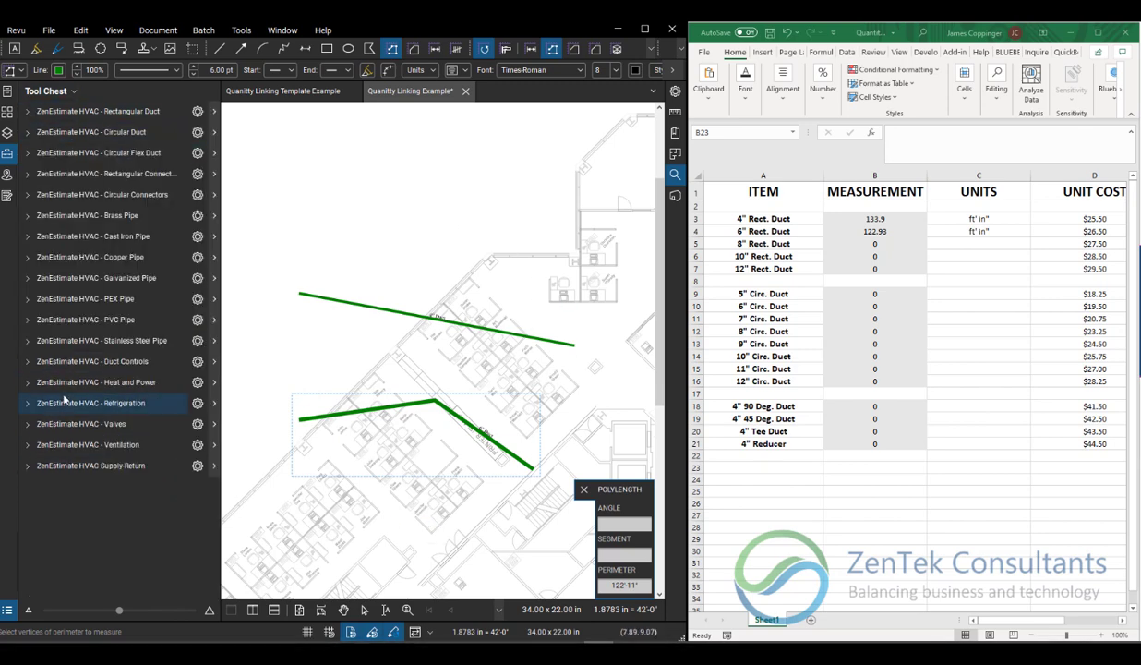
click(28, 173)
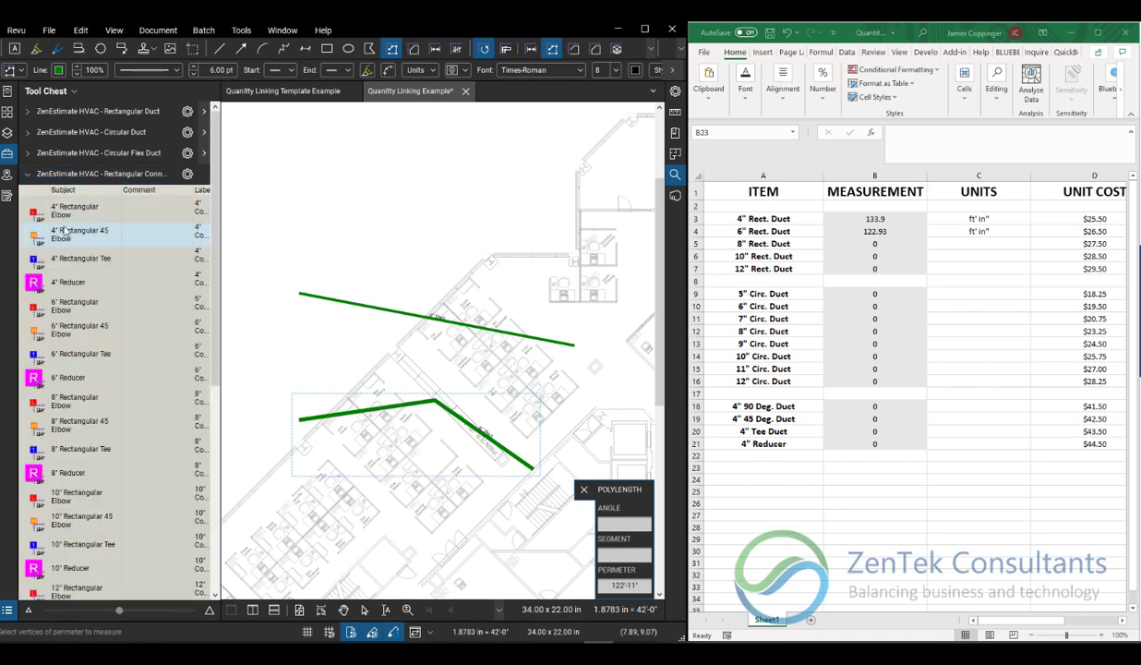
click(68, 237)
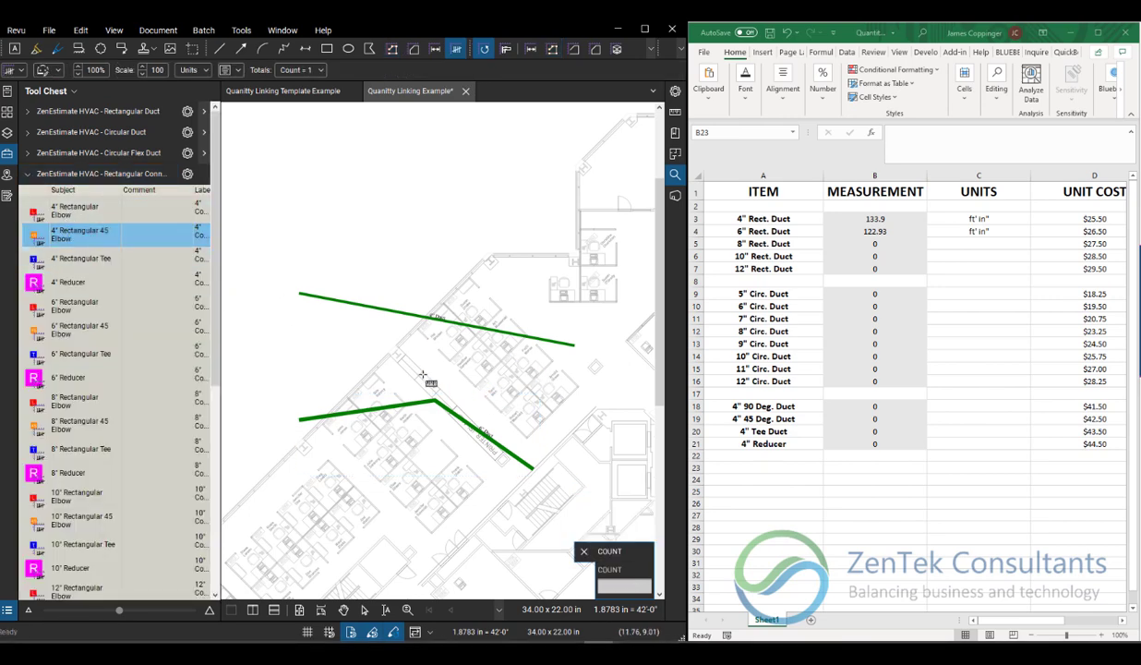
scroll(415, 353, up, 2)
click(395, 356)
click(468, 295)
click(525, 391)
click(598, 302)
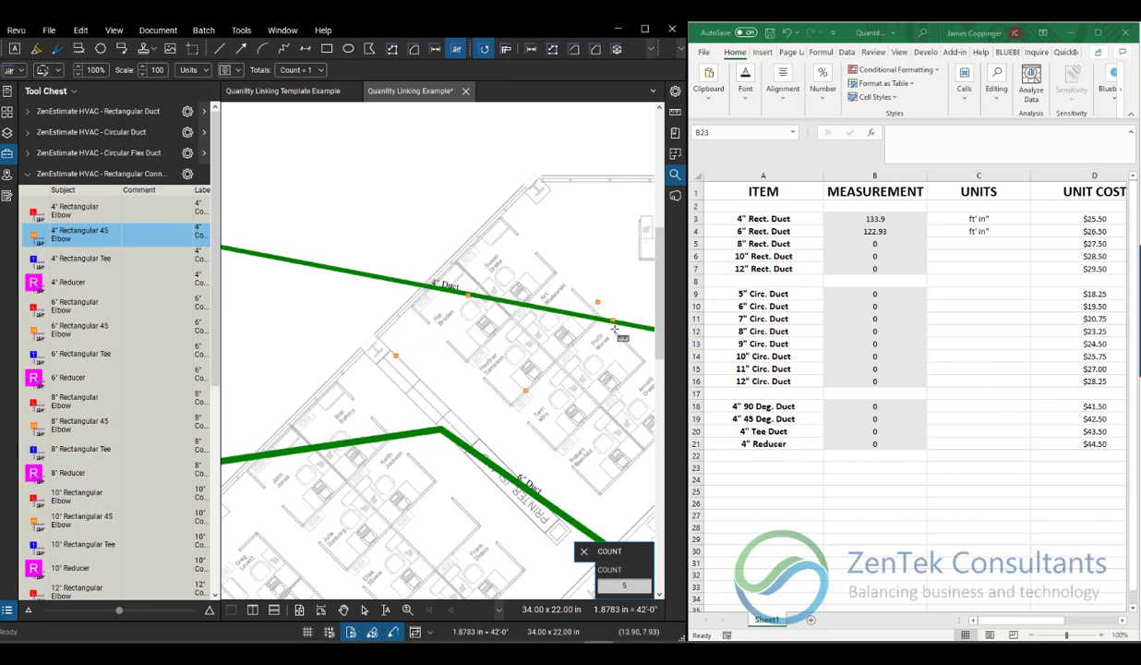
click(594, 360)
key(Escape)
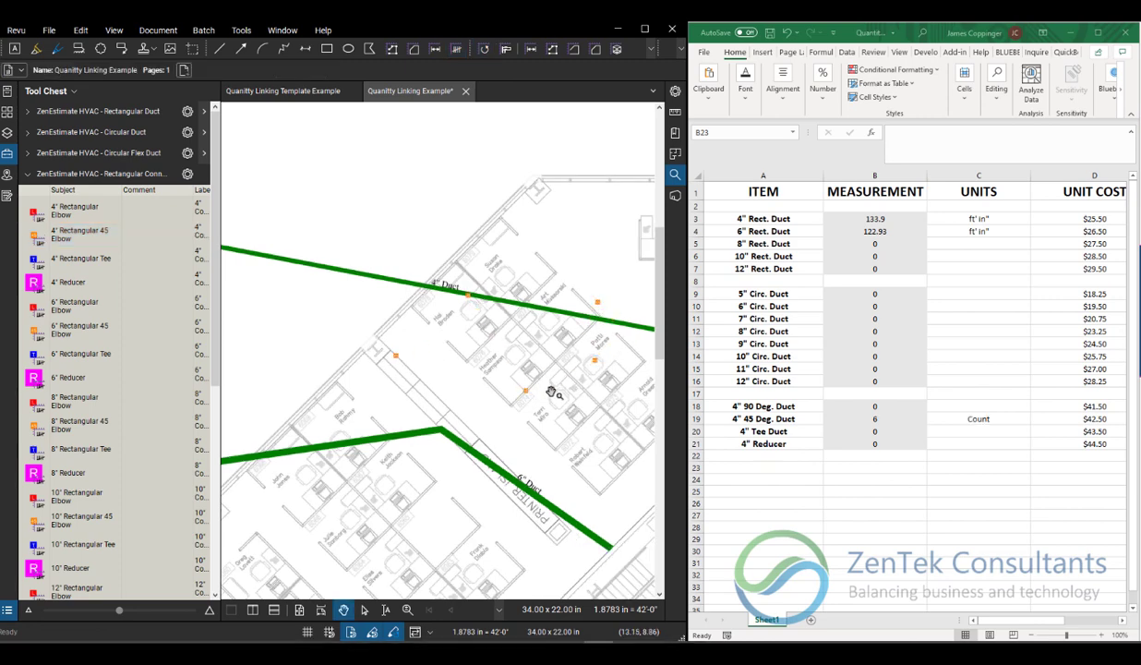
click(697, 418)
click(697, 419)
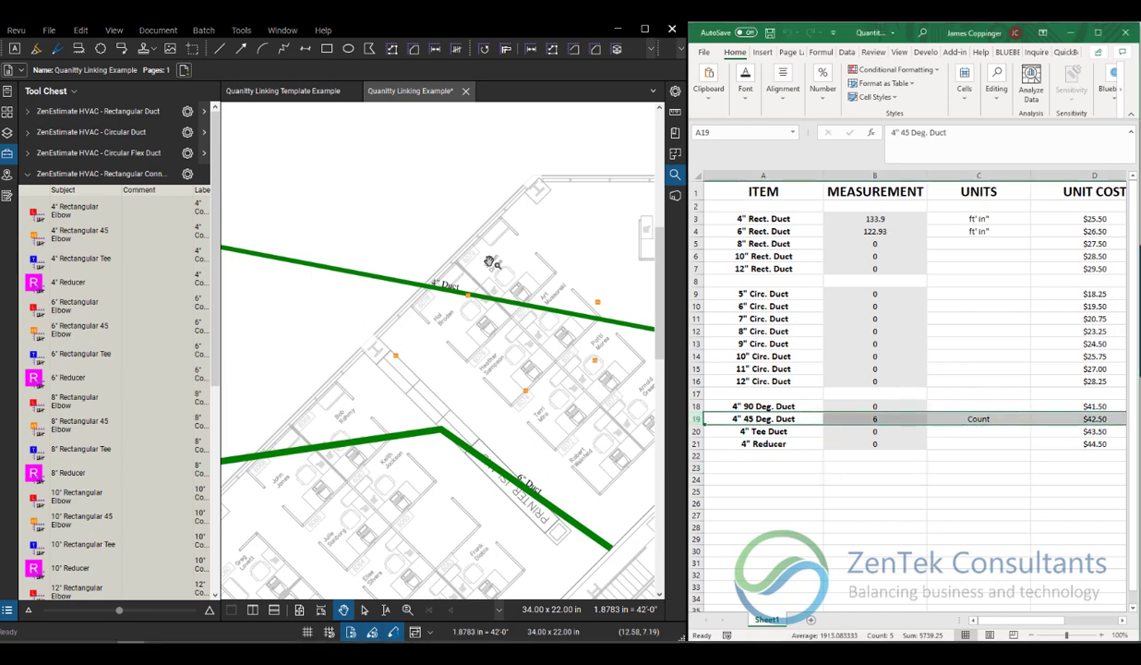
Move the end vertex of the 6" duct up and outward to lengthen the run to about 165 feet.
click(431, 267)
scroll(397, 313, down, 3)
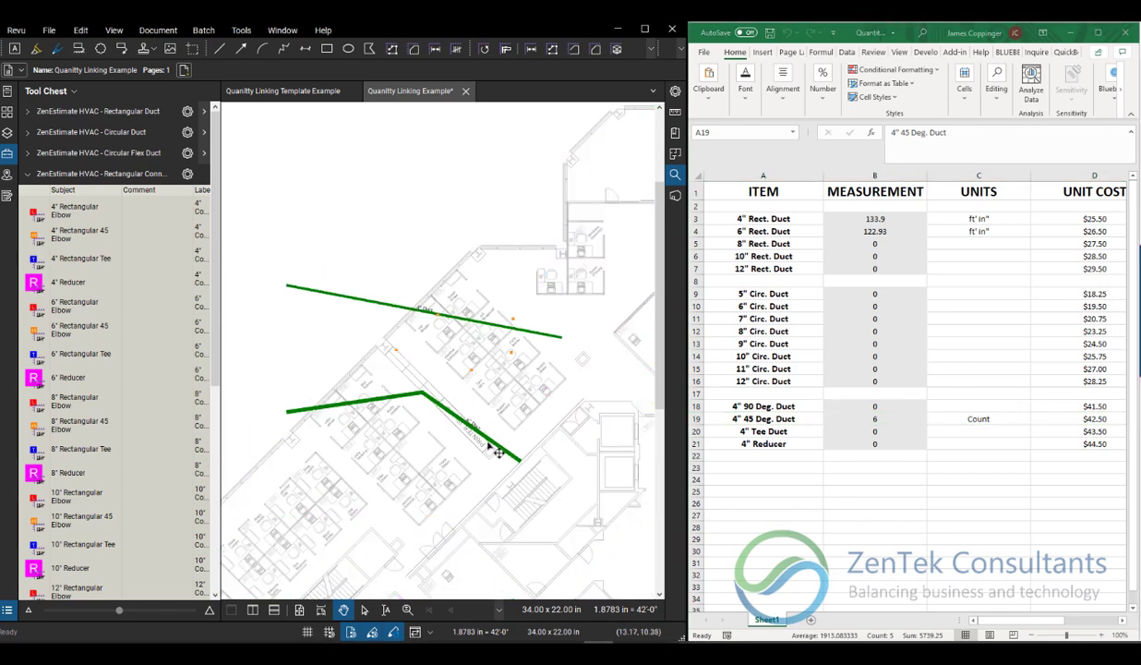
click(520, 461)
drag(525, 465, 631, 372)
click(428, 470)
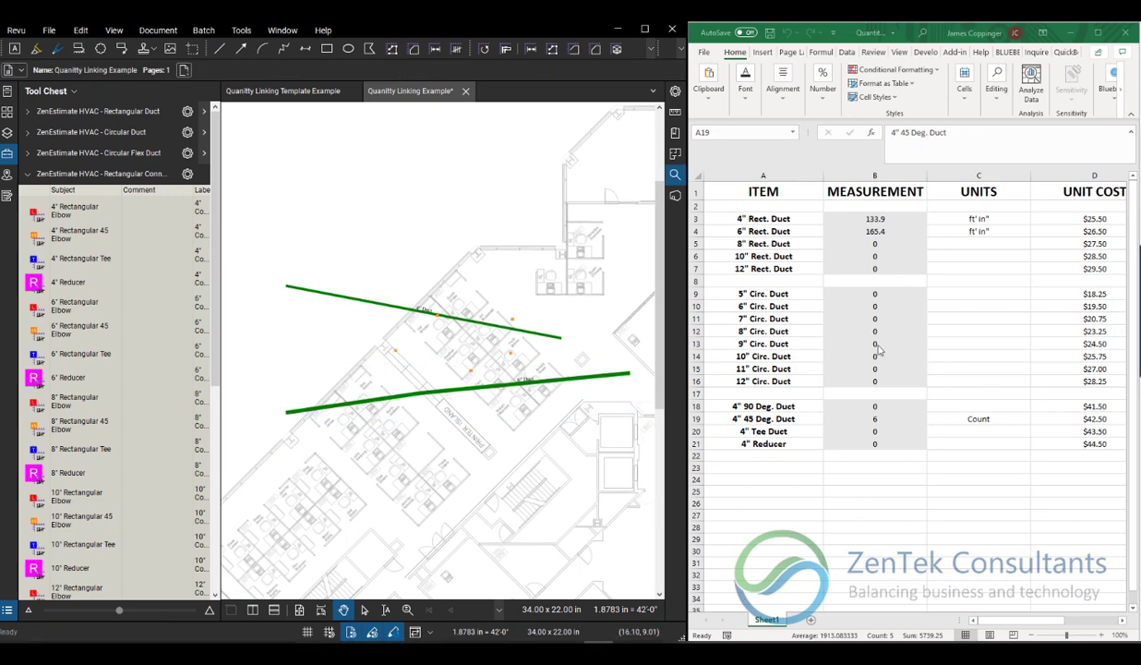
Bring up the Quantity Linking Template Example drawing and collapse the rectangular connectors tool set.
click(284, 91)
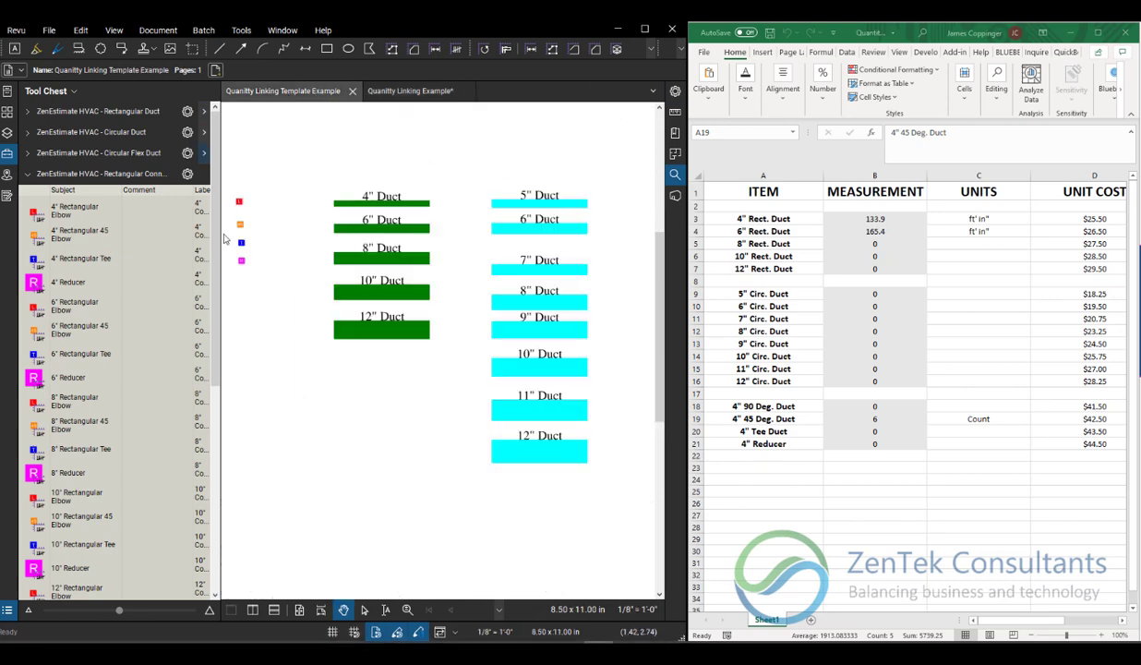
click(70, 173)
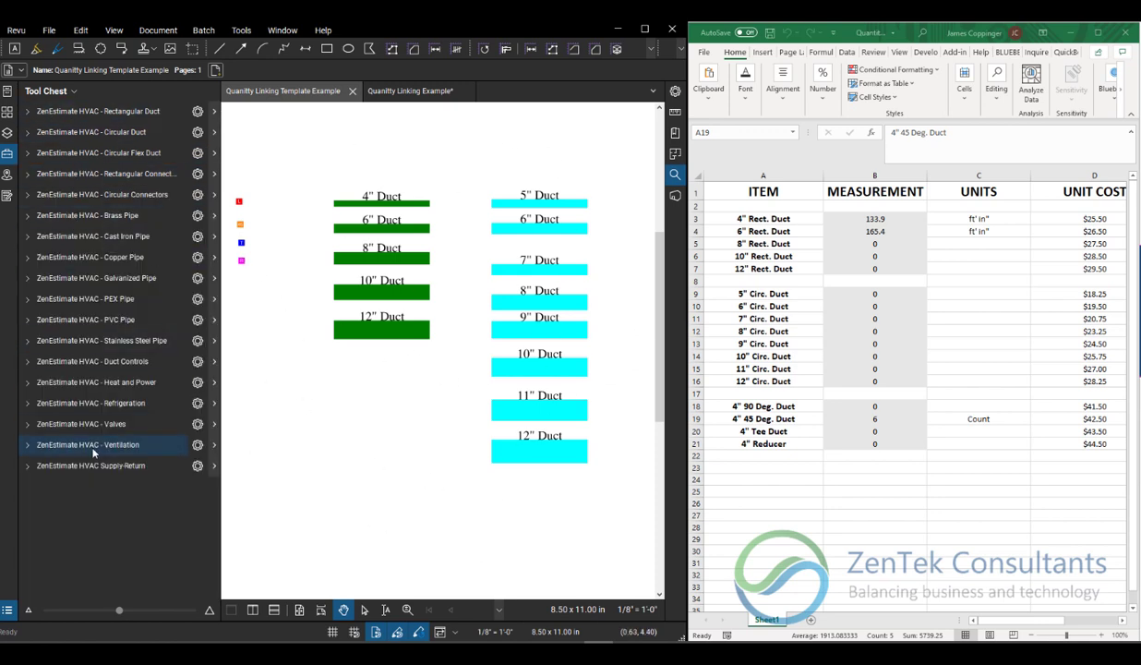